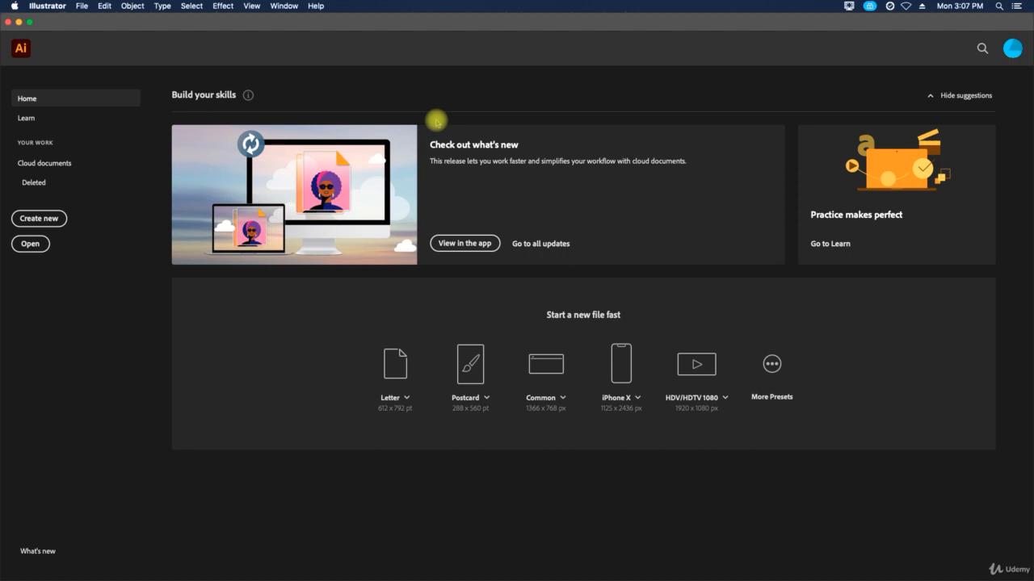
Begin a new document and browse the Saved, Mobile, Web, Print, Film & Video and Art & Illustration presets
left_click(82, 7)
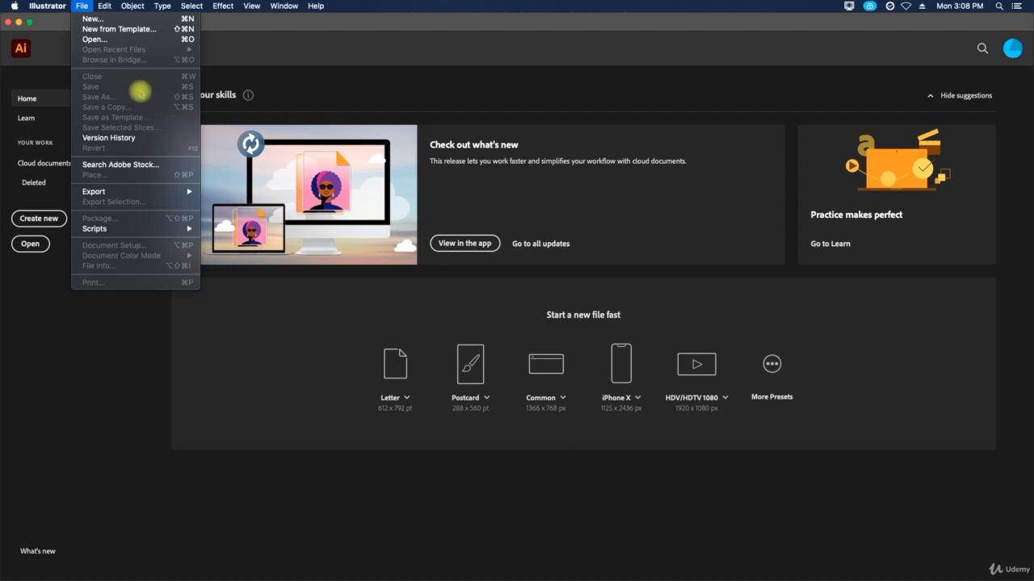
left_click(90, 18)
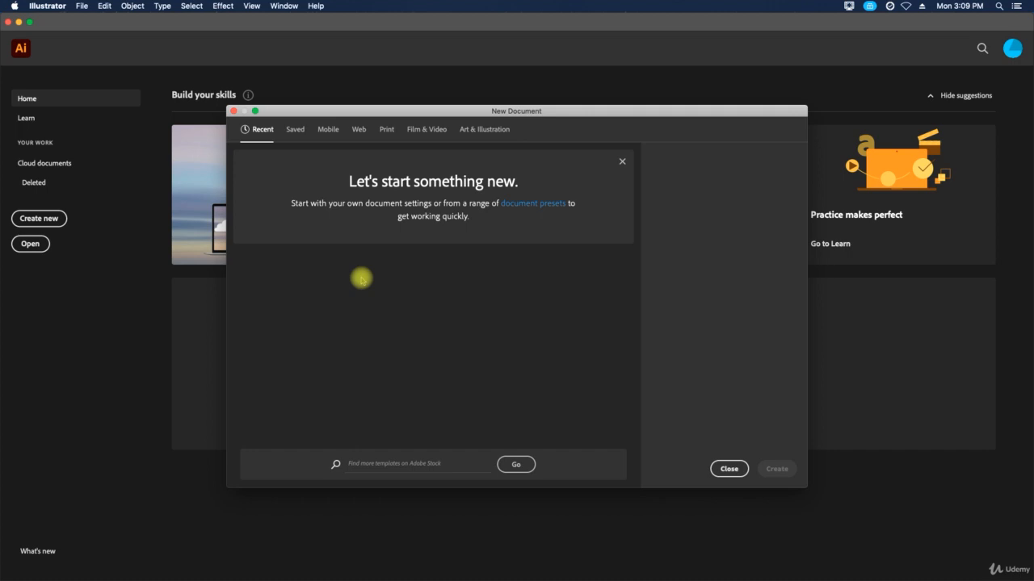
left_click(295, 130)
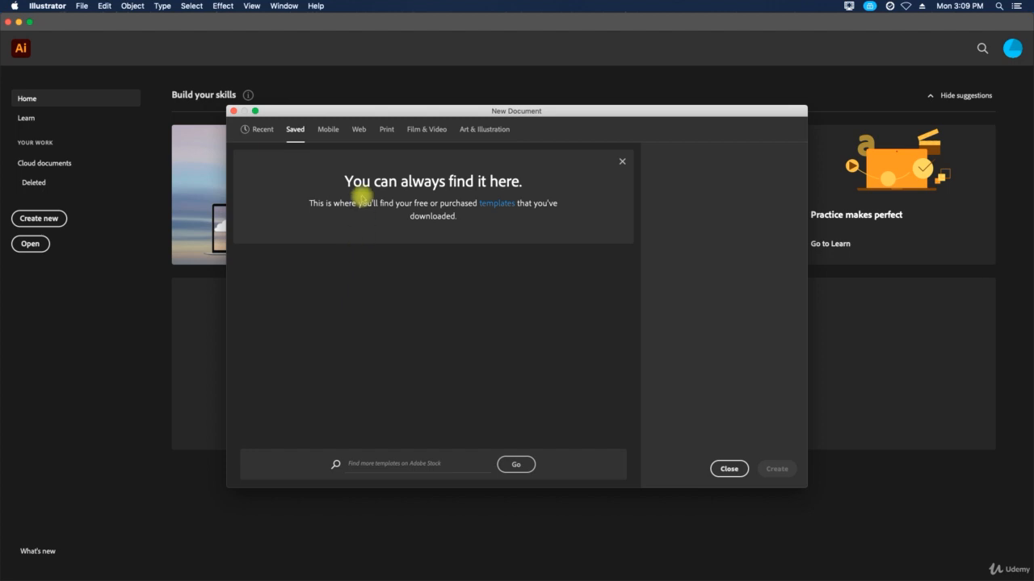
left_click(331, 137)
left_click(366, 133)
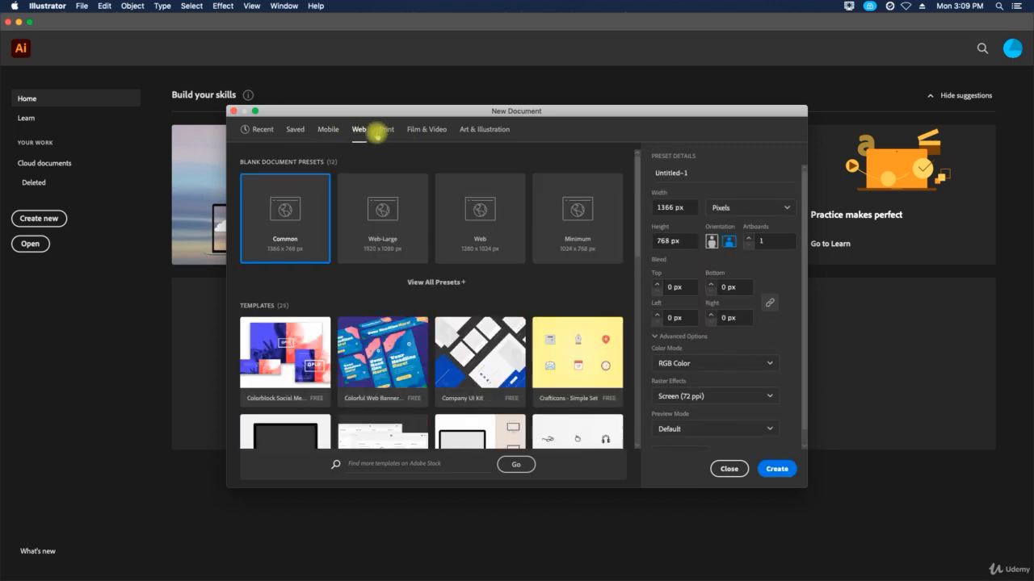
left_click(387, 135)
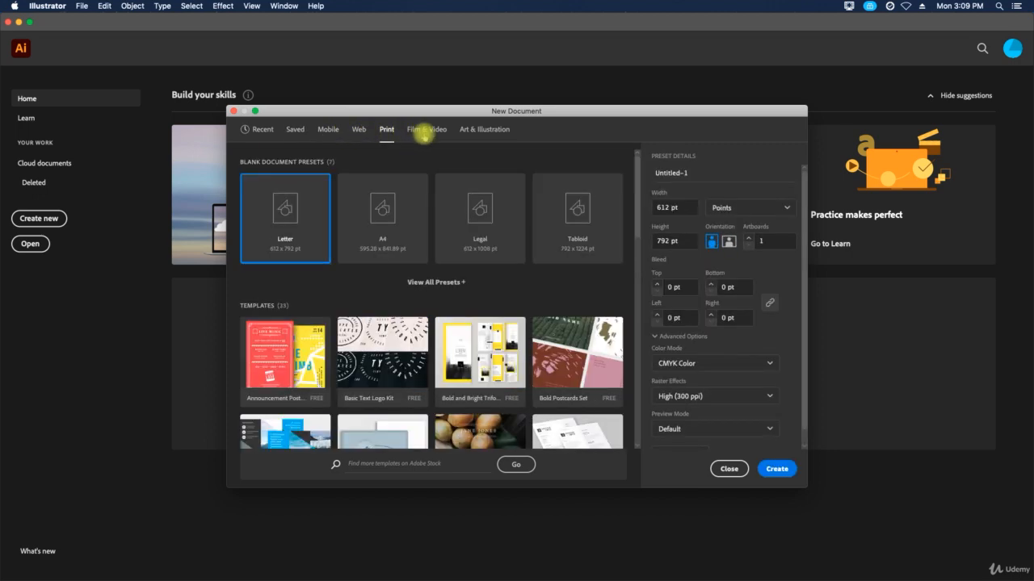
left_click(426, 132)
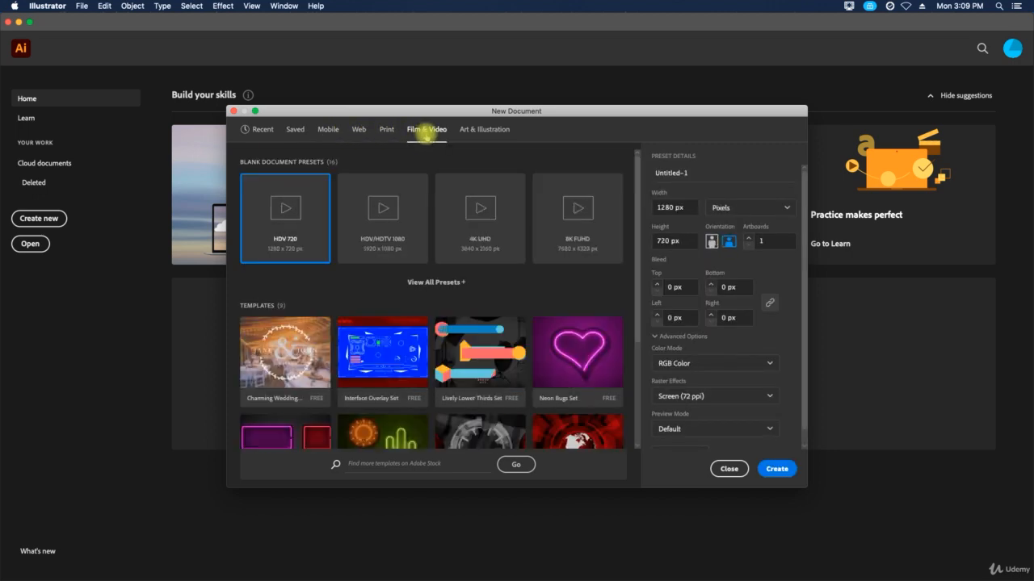
left_click(482, 133)
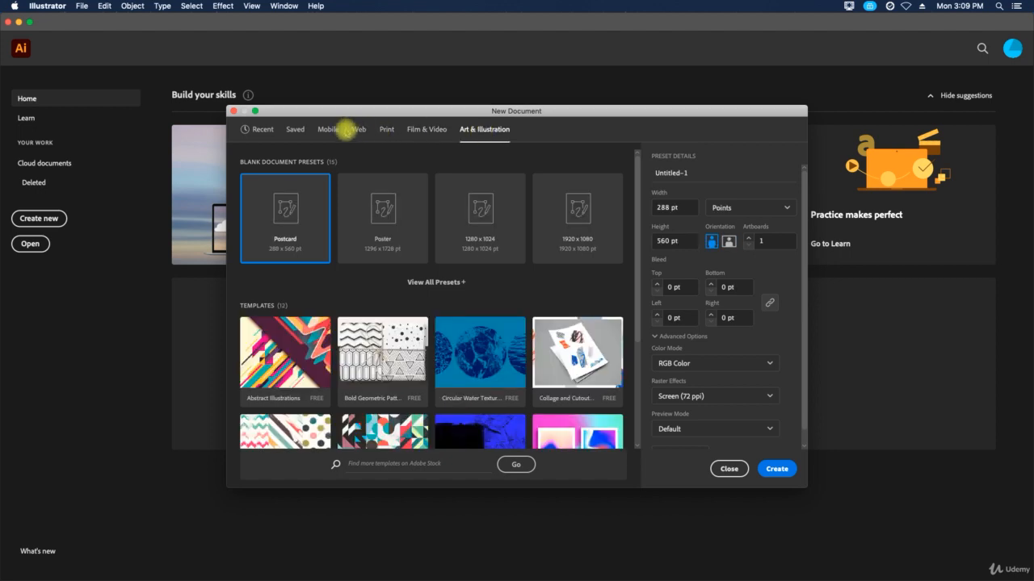
Create a Letter document from the Print presets with units in inches, and dismiss the welcome tour
left_click(388, 133)
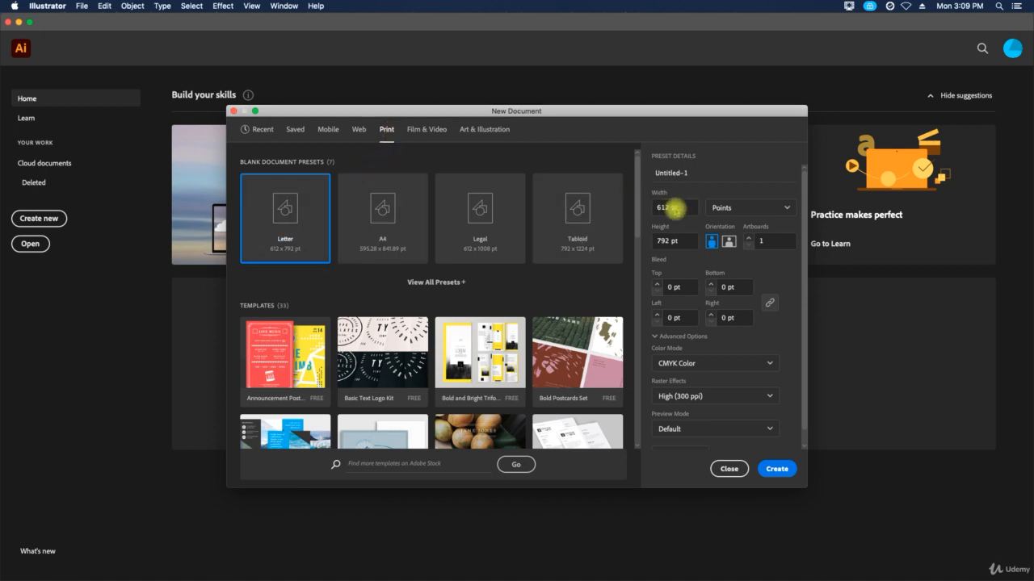
left_click(727, 207)
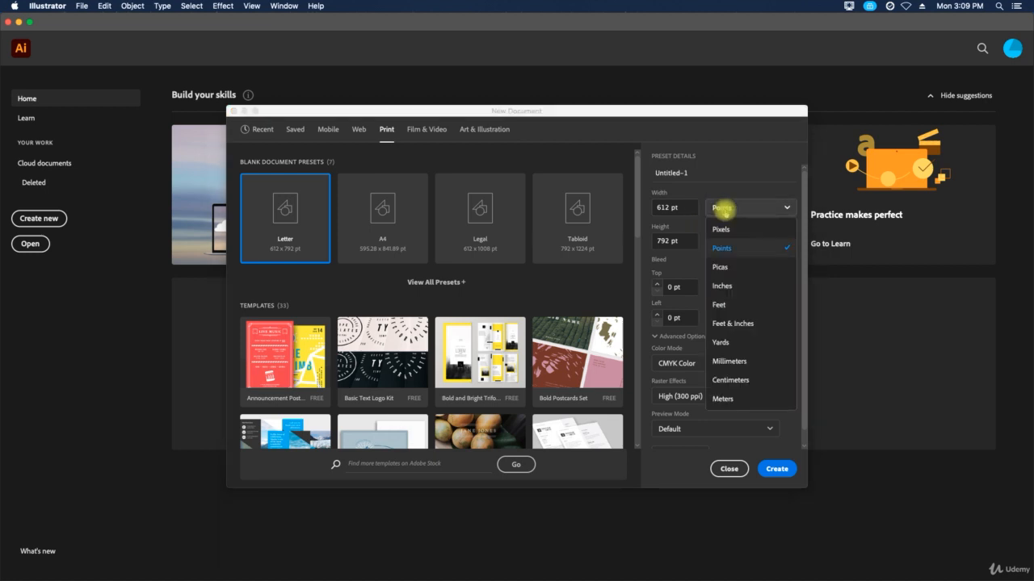
left_click(723, 287)
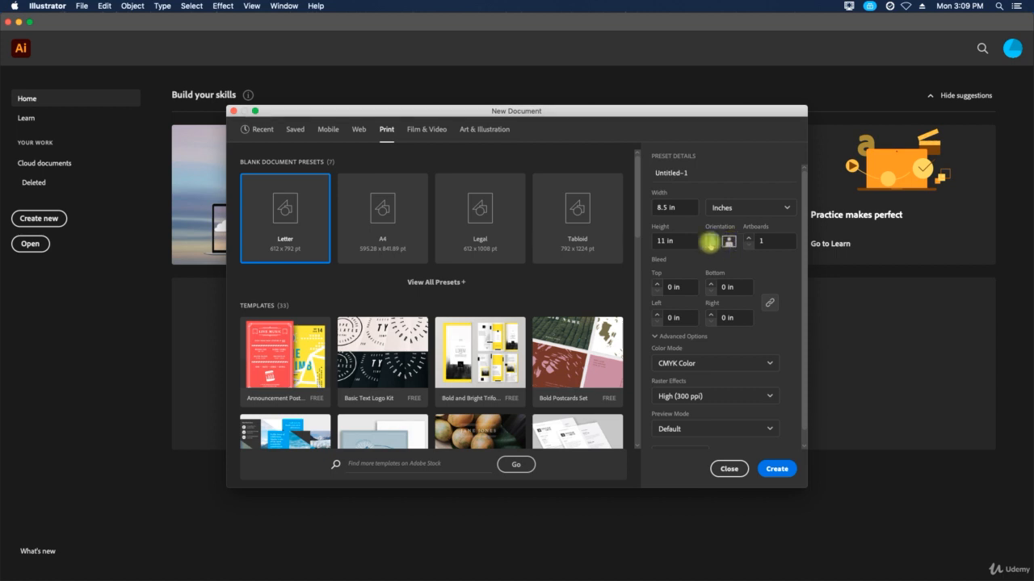
left_click(780, 467)
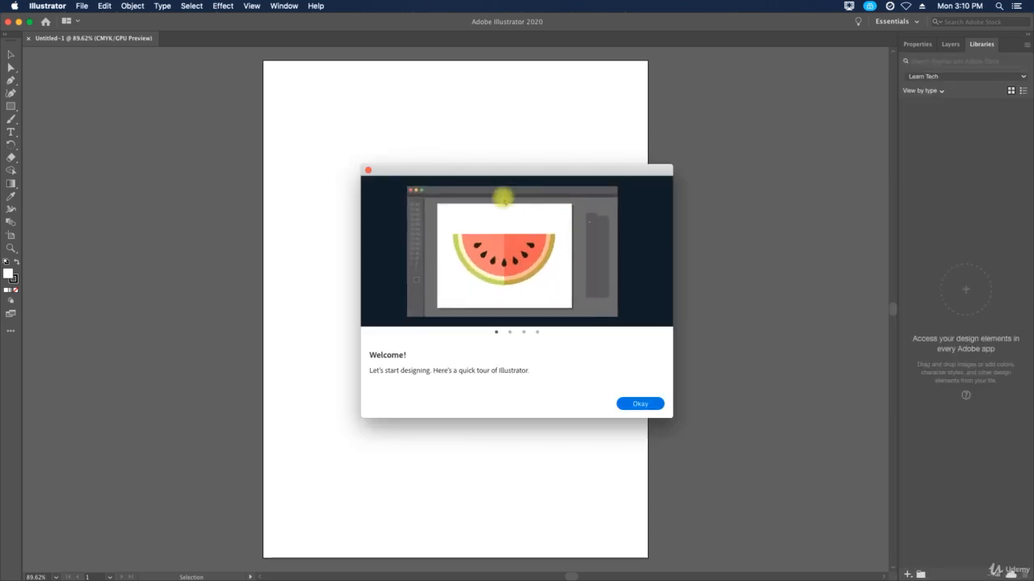
left_click(368, 170)
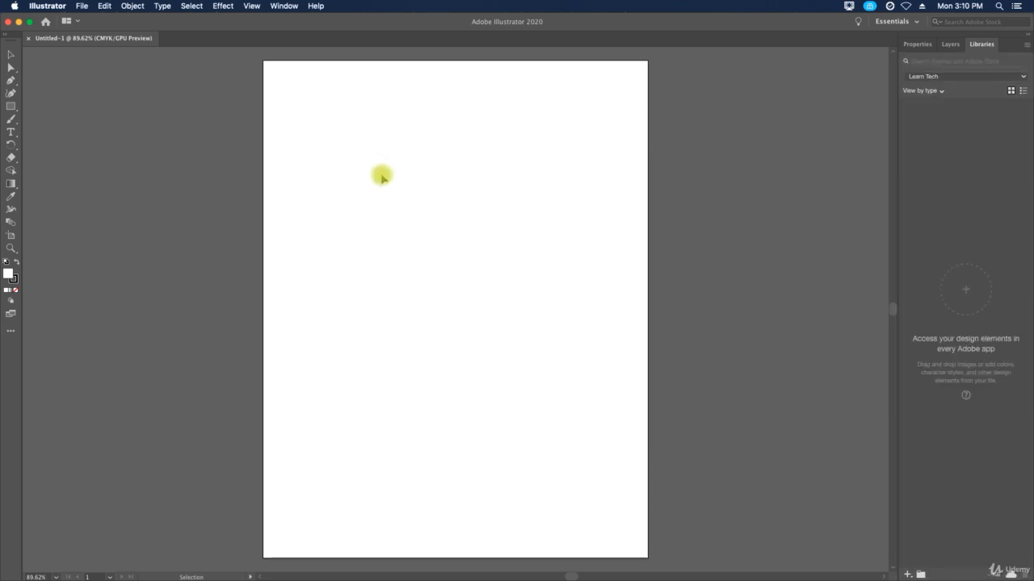
Create a document from the Brochure.ait template in the Blank Templates folder
left_click(83, 6)
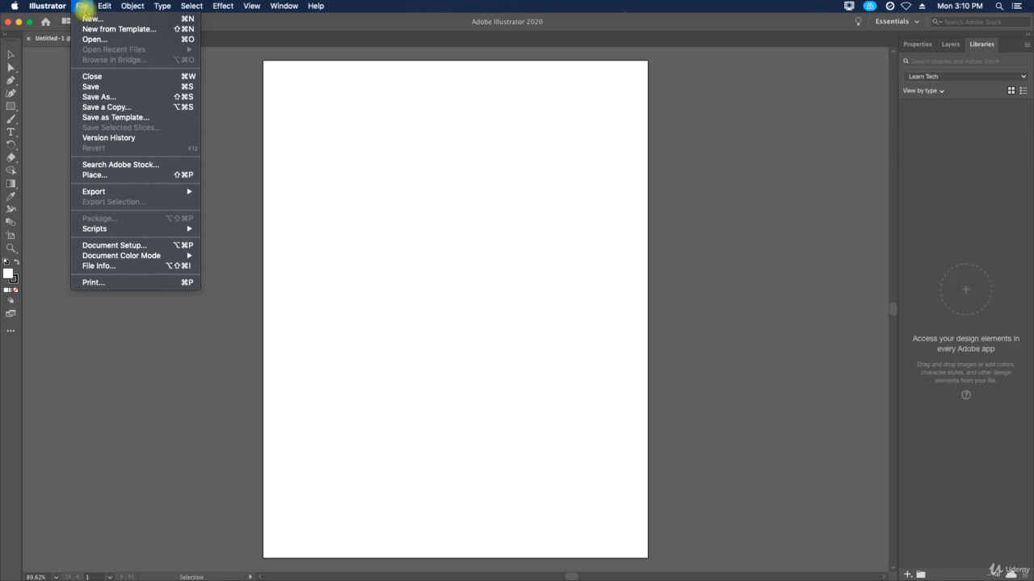
left_click(145, 28)
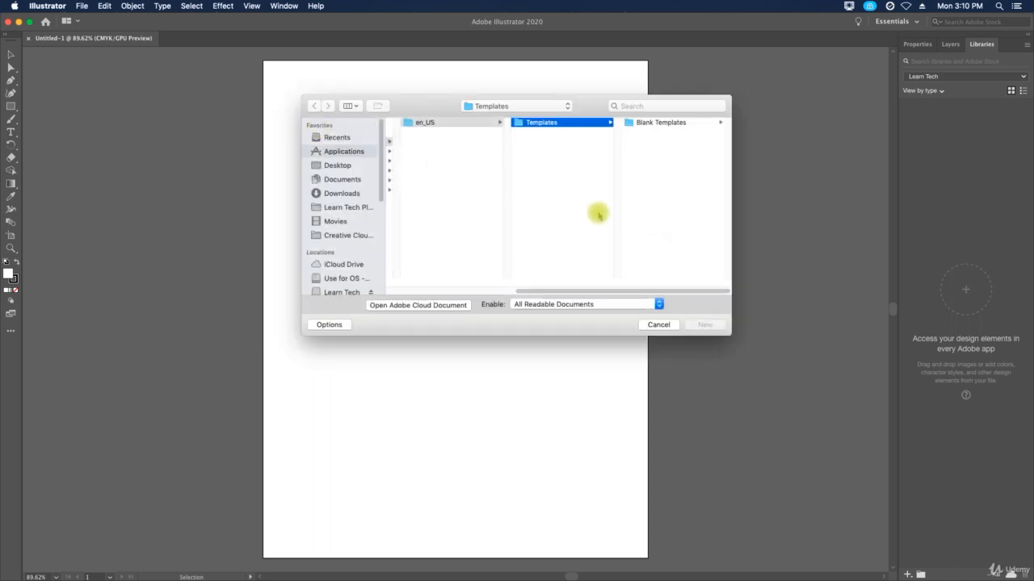
left_click(664, 125)
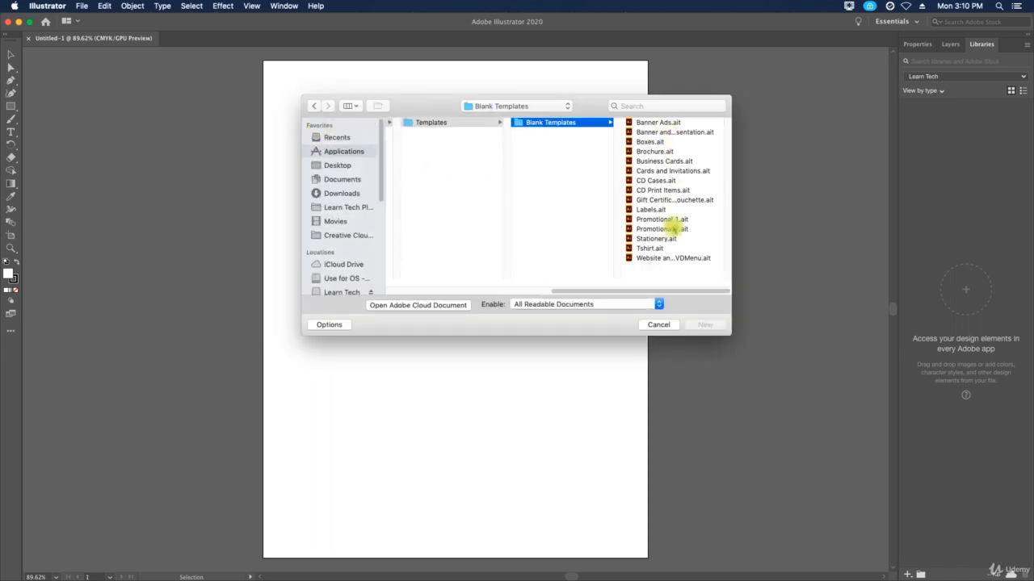
left_click(661, 151)
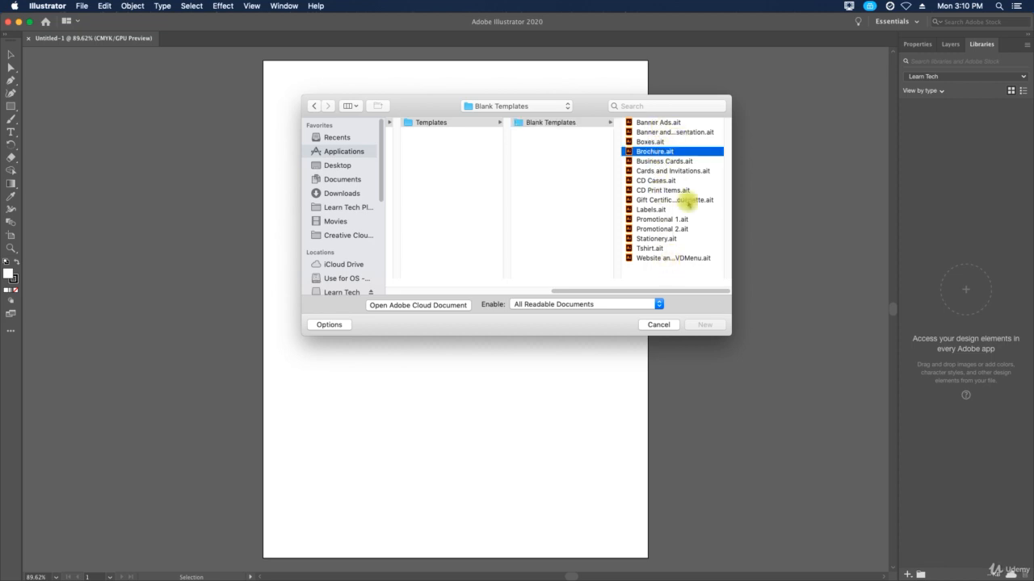
left_click(705, 324)
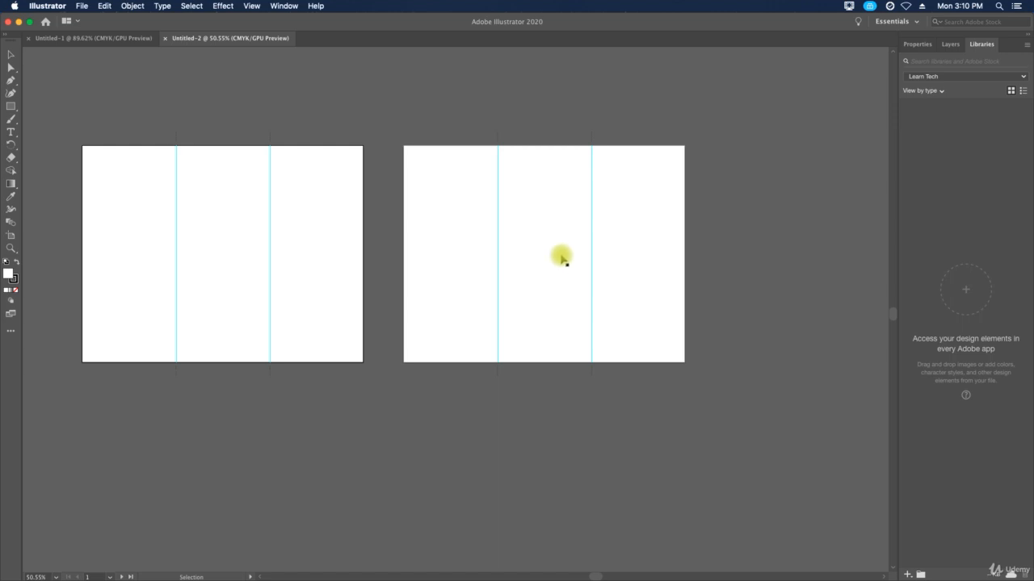
Close the brochure document made from the template
left_click(82, 6)
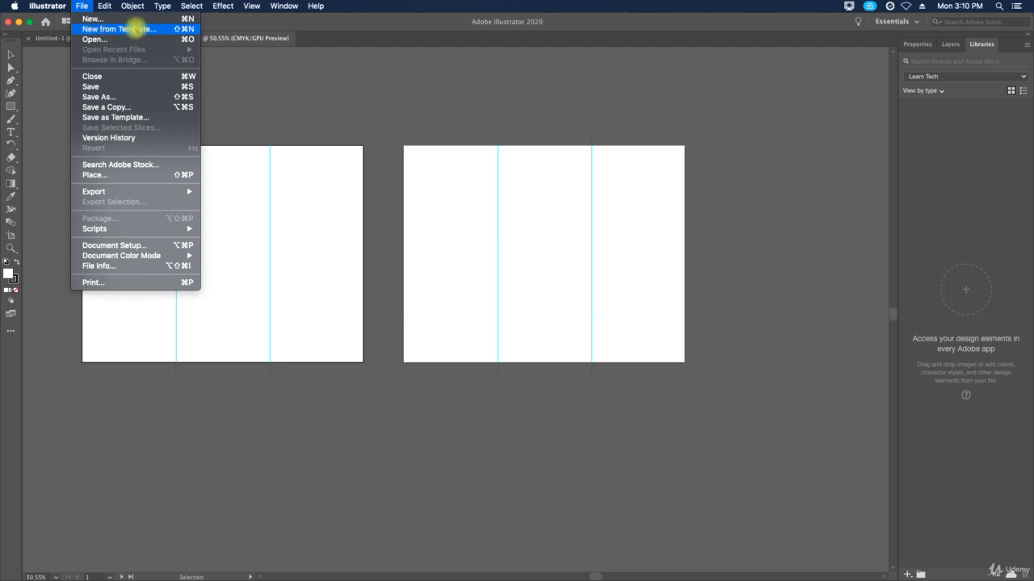
left_click(277, 69)
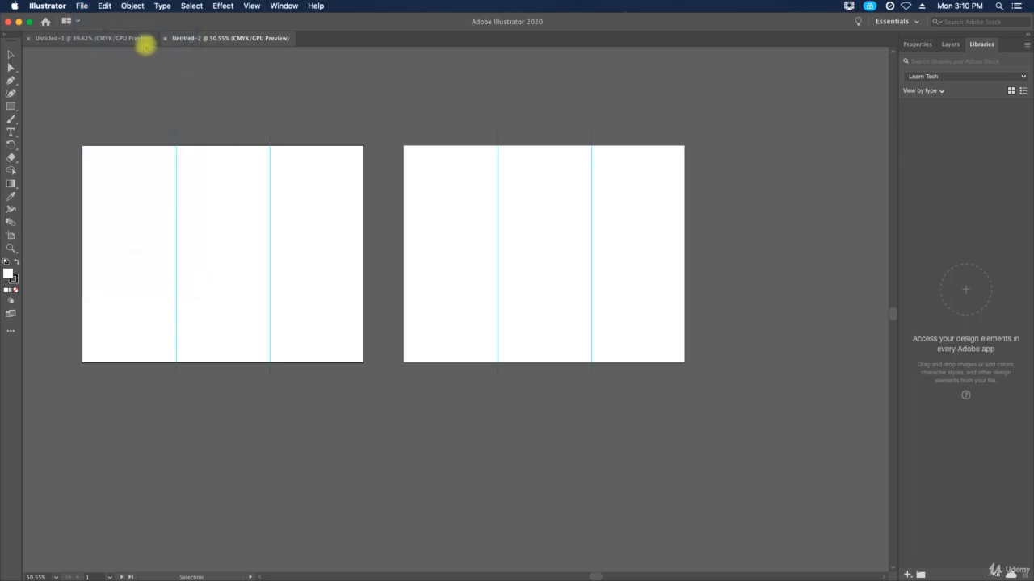
left_click(166, 38)
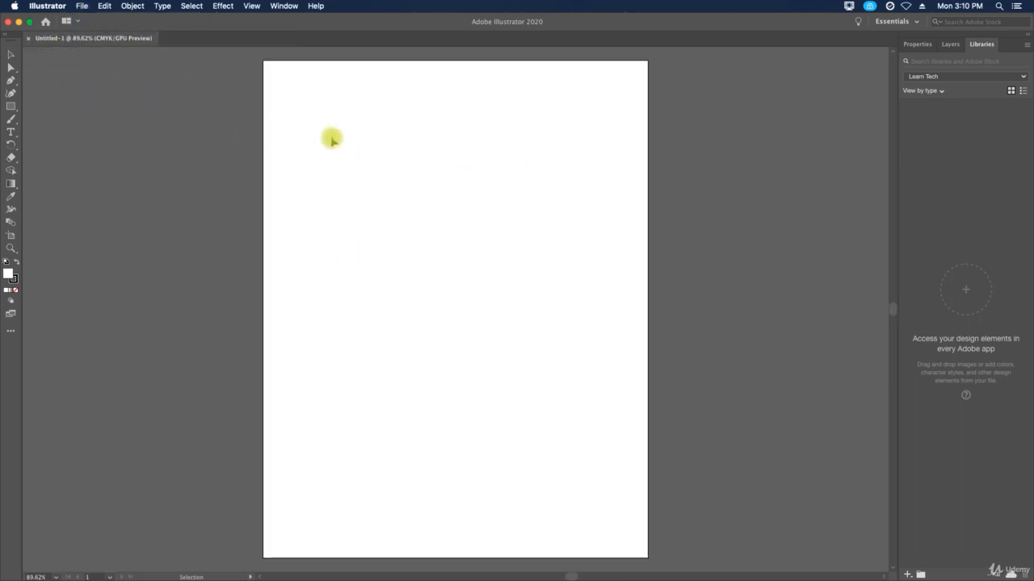
left_click(81, 6)
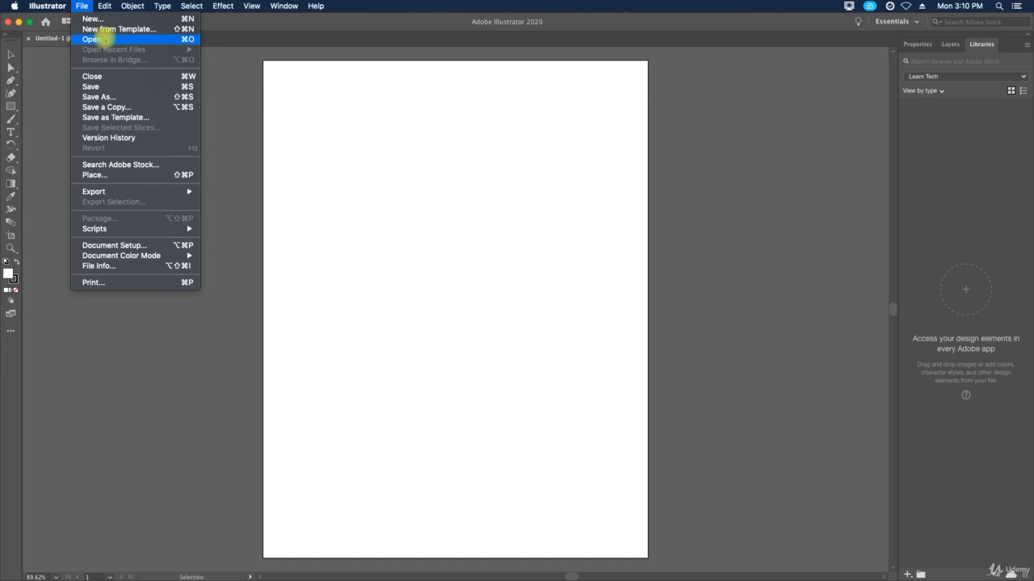
left_click(419, 188)
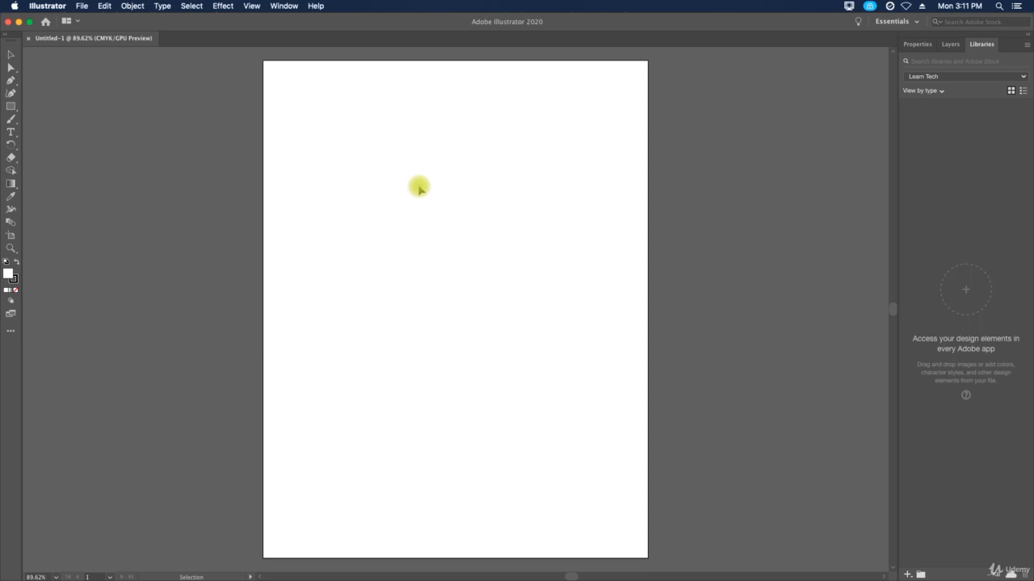
Save the blank Letter document on the computer's Desktop as Untitled-1.ai in Illustrator 2020 format, and close it
left_click(81, 7)
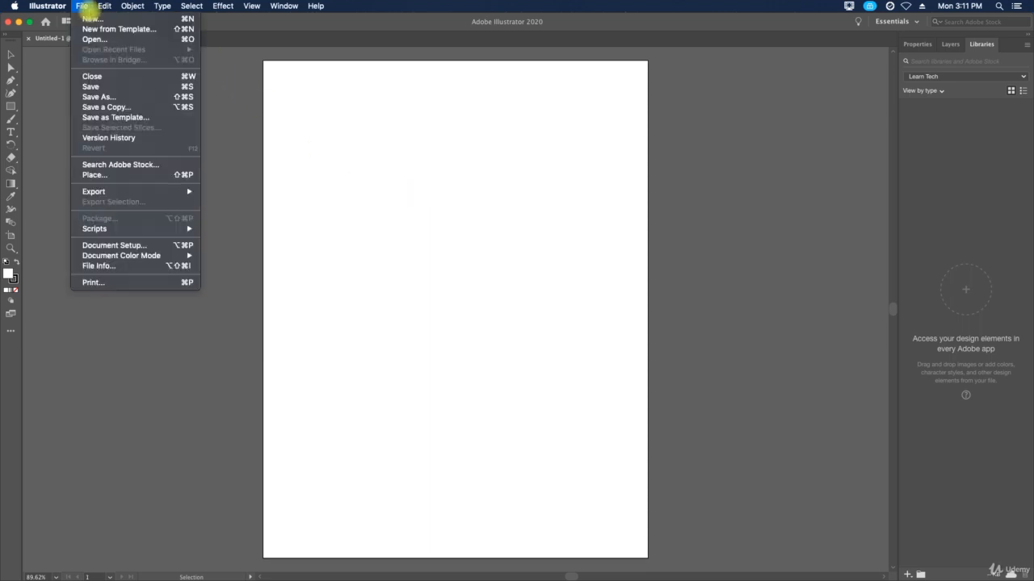
left_click(104, 97)
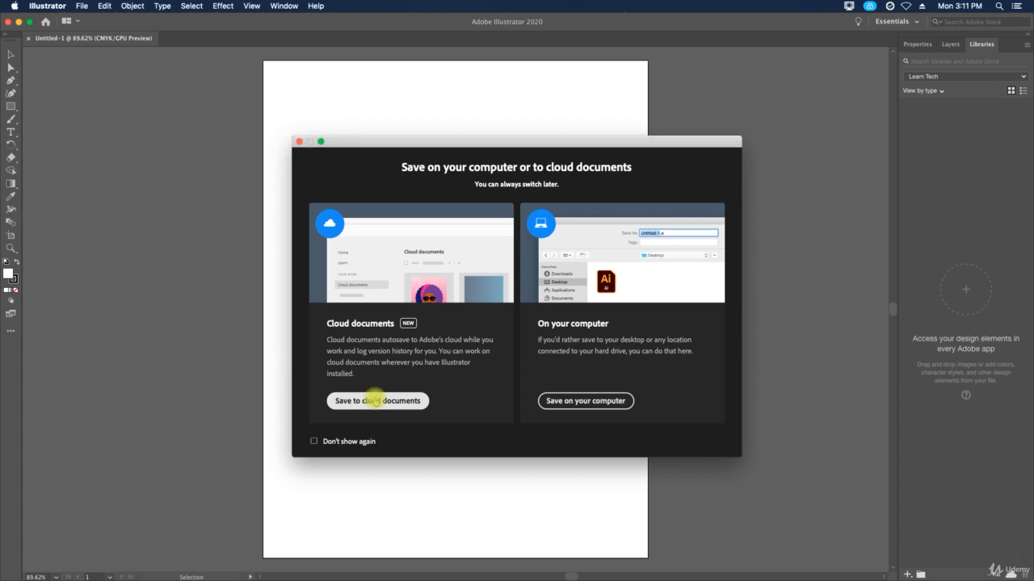
left_click(552, 396)
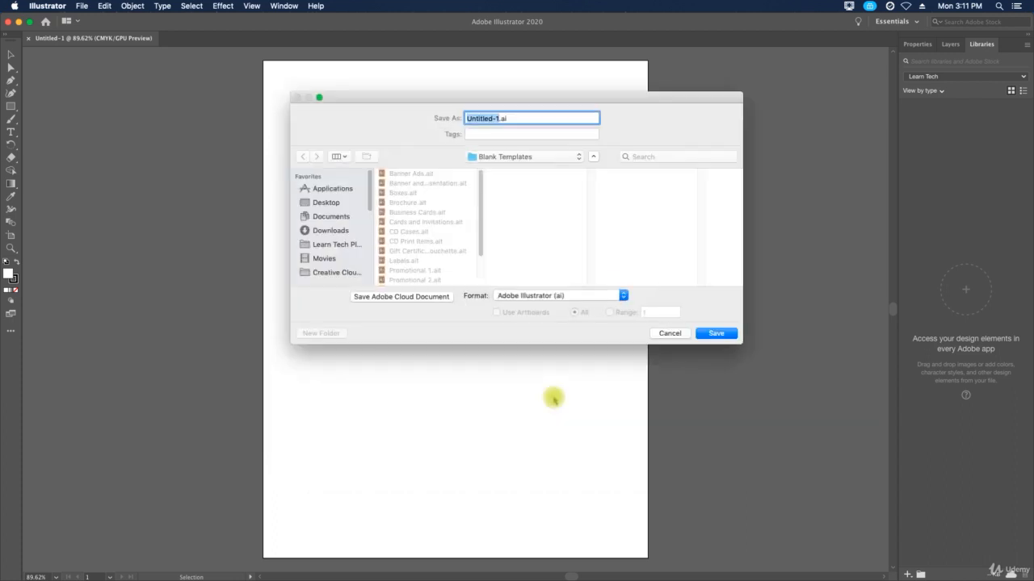
left_click(317, 205)
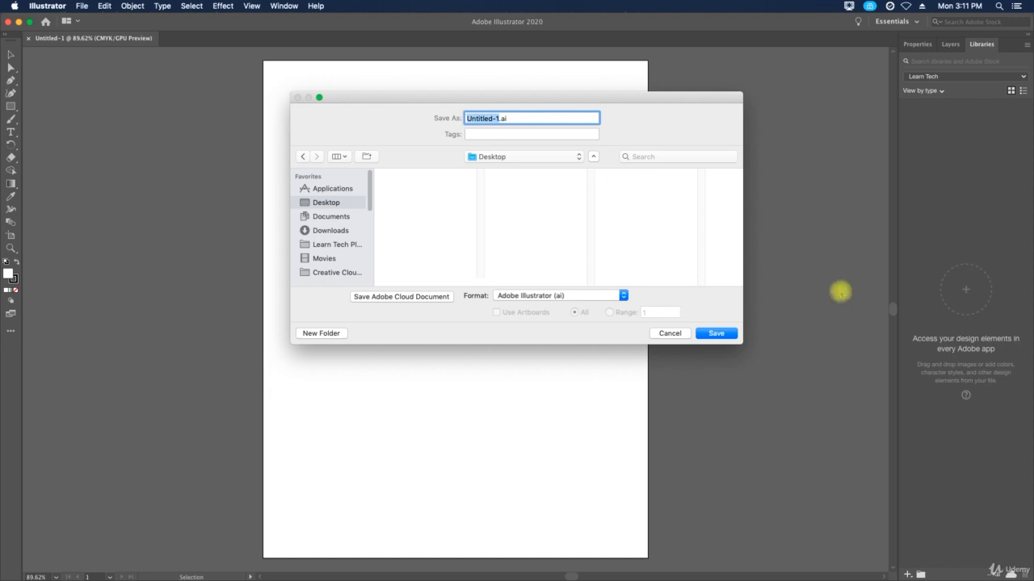
left_click(719, 333)
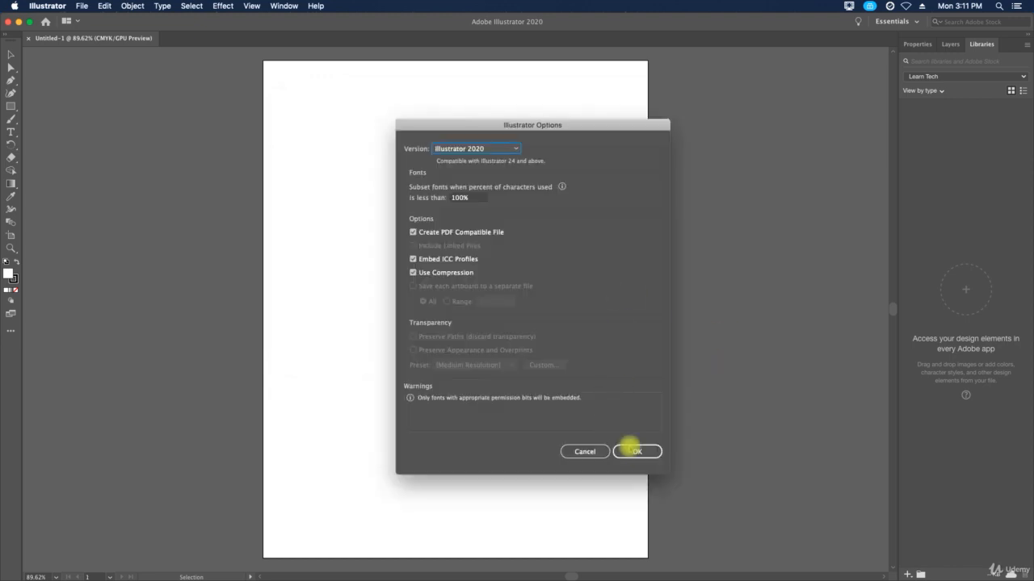
left_click(638, 452)
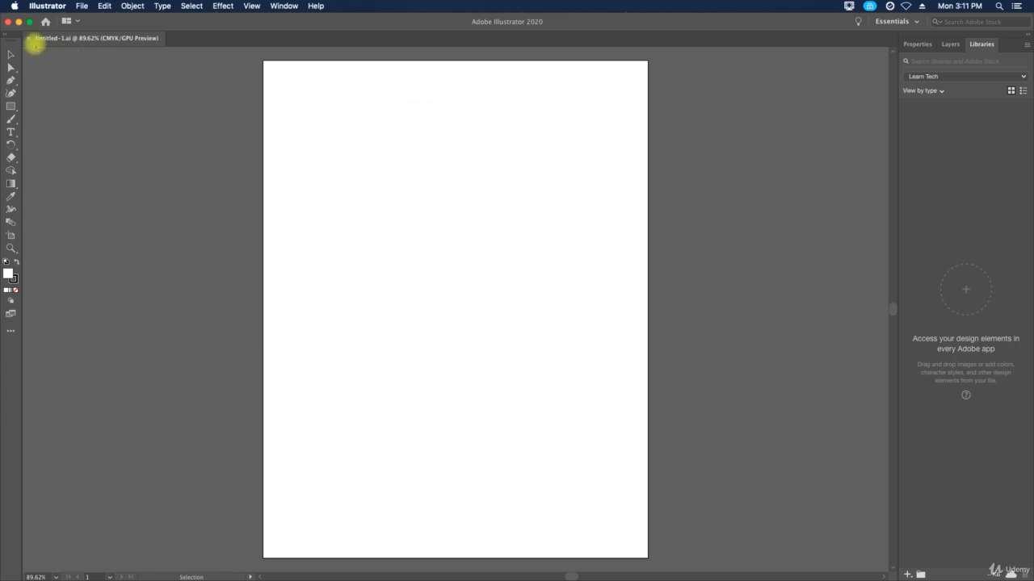
left_click(26, 39)
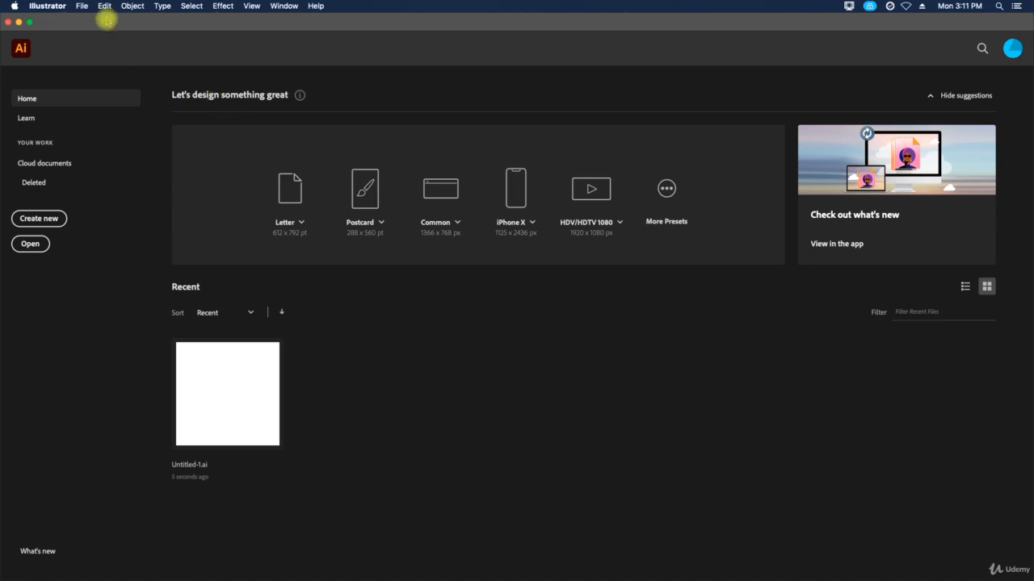
left_click(81, 6)
left_click(93, 39)
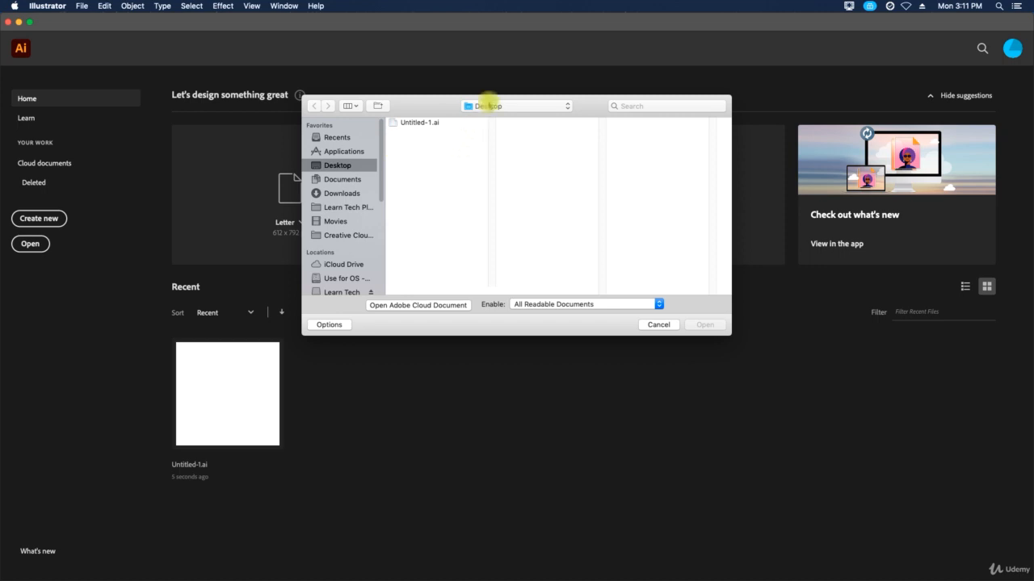
left_click(407, 122)
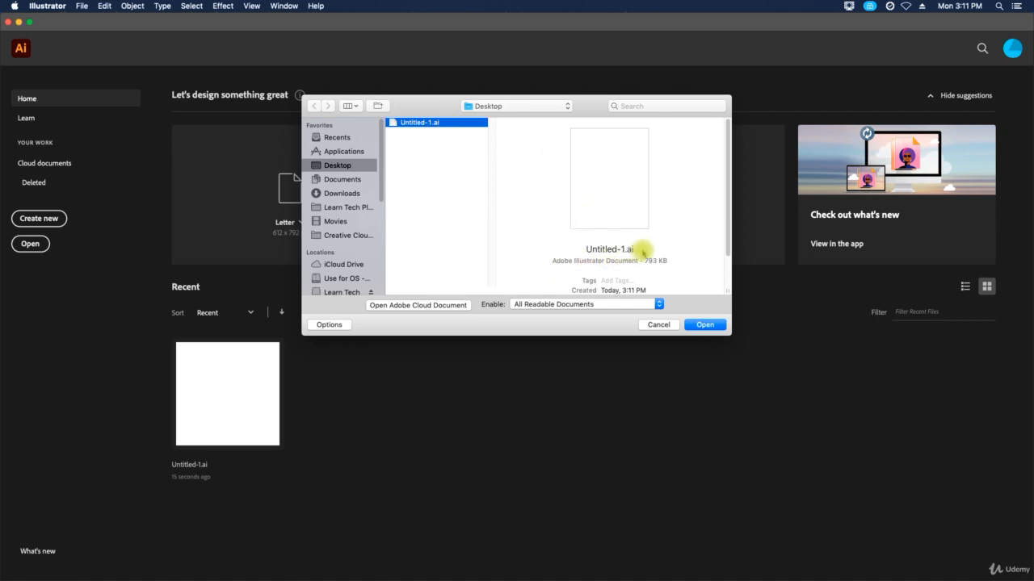
left_click(659, 324)
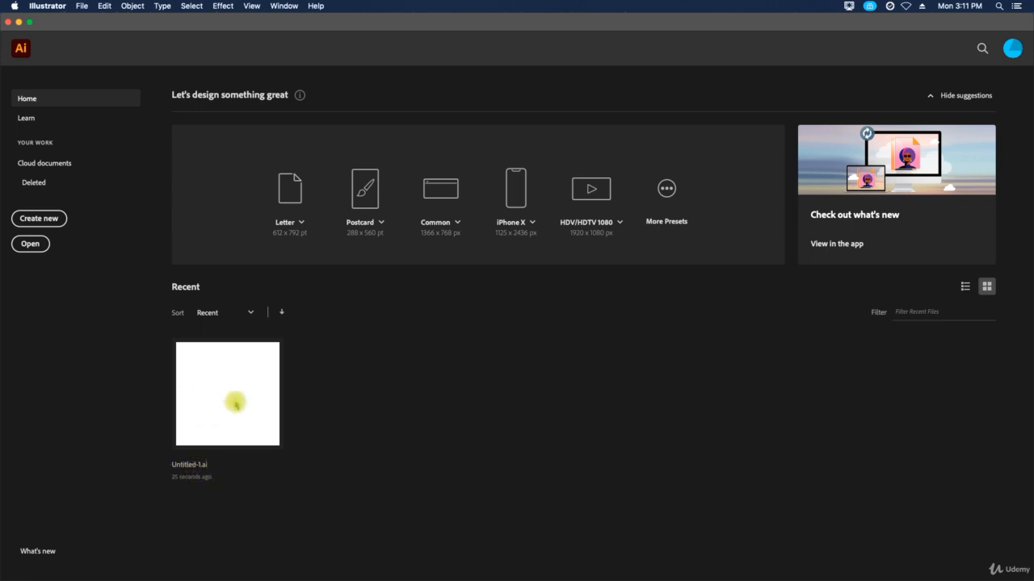
Reopen Untitled-1.ai from the recently used files
left_click(83, 6)
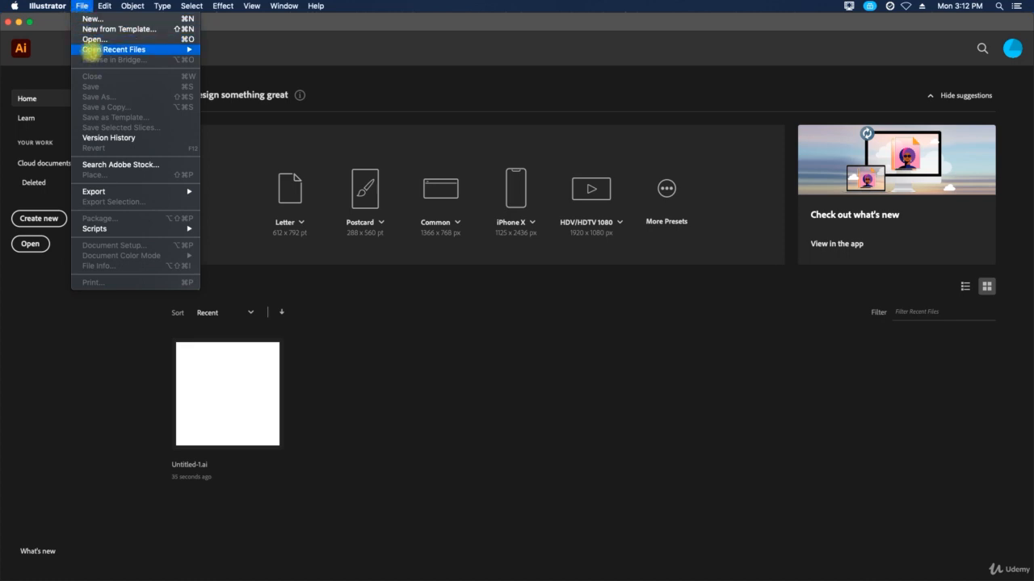
mouse_move(91, 51)
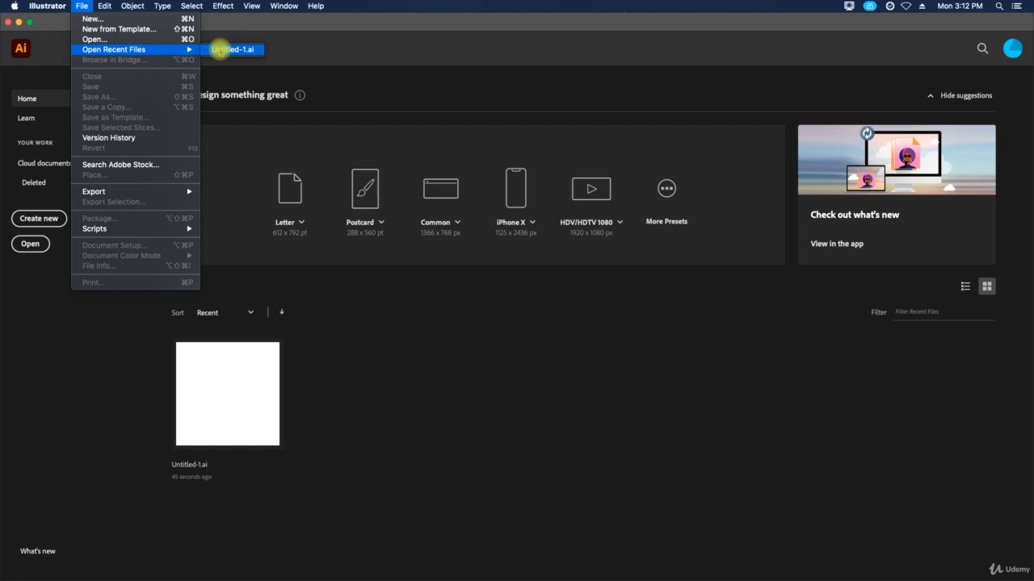
left_click(220, 50)
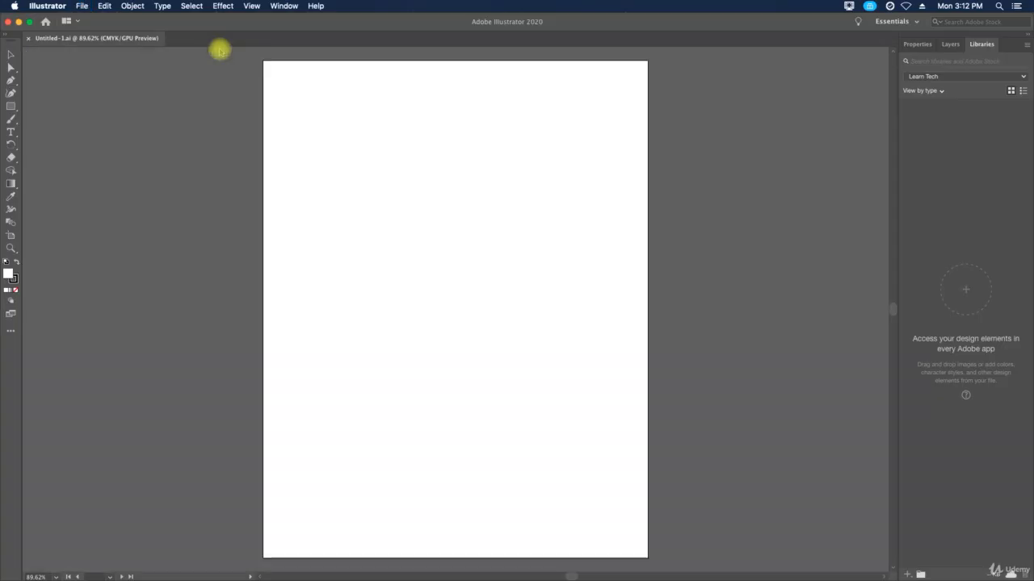
Close Untitled-1.ai and reopen it from the recent files on the home screen
left_click(84, 6)
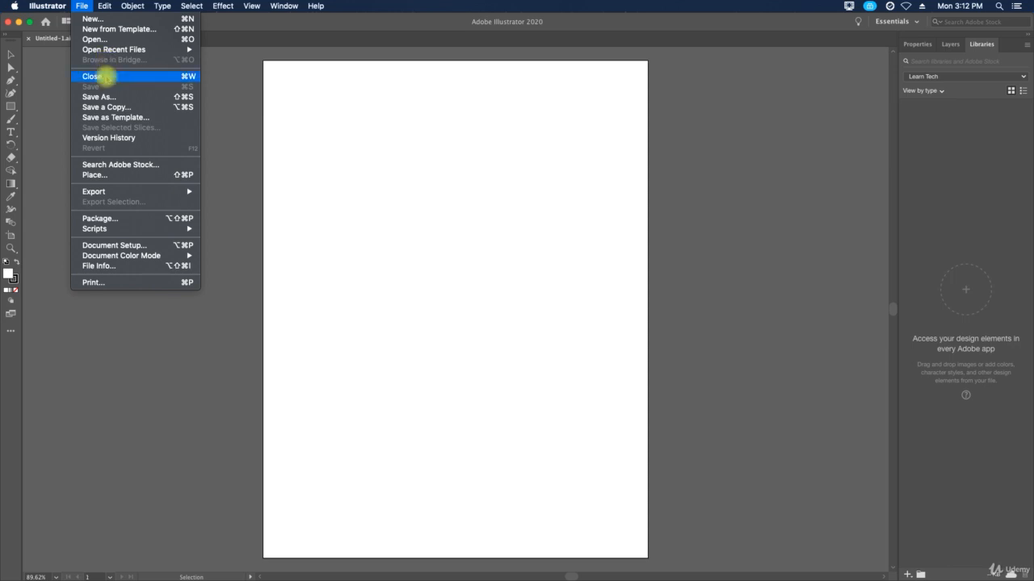
left_click(106, 76)
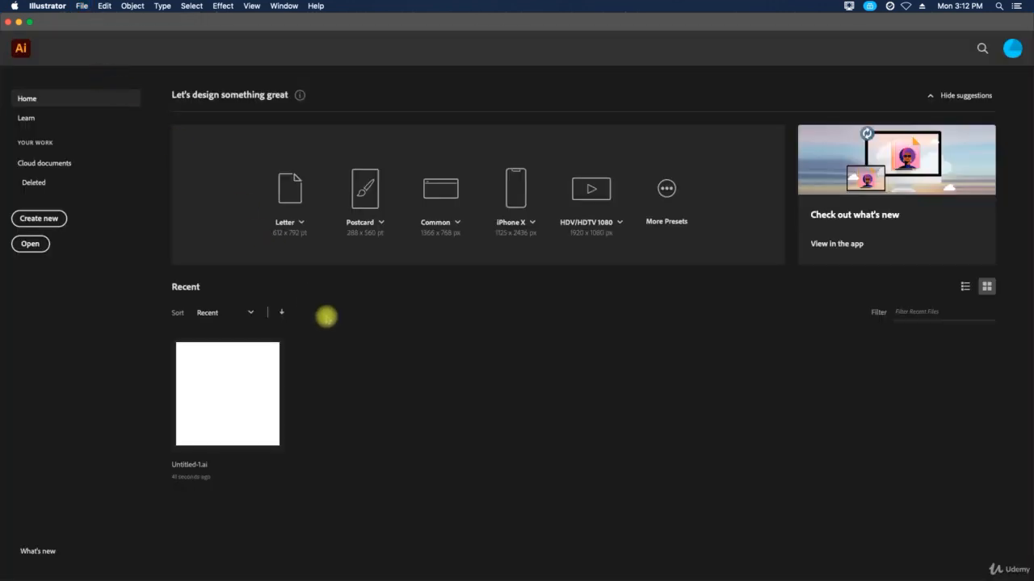
left_click(36, 245)
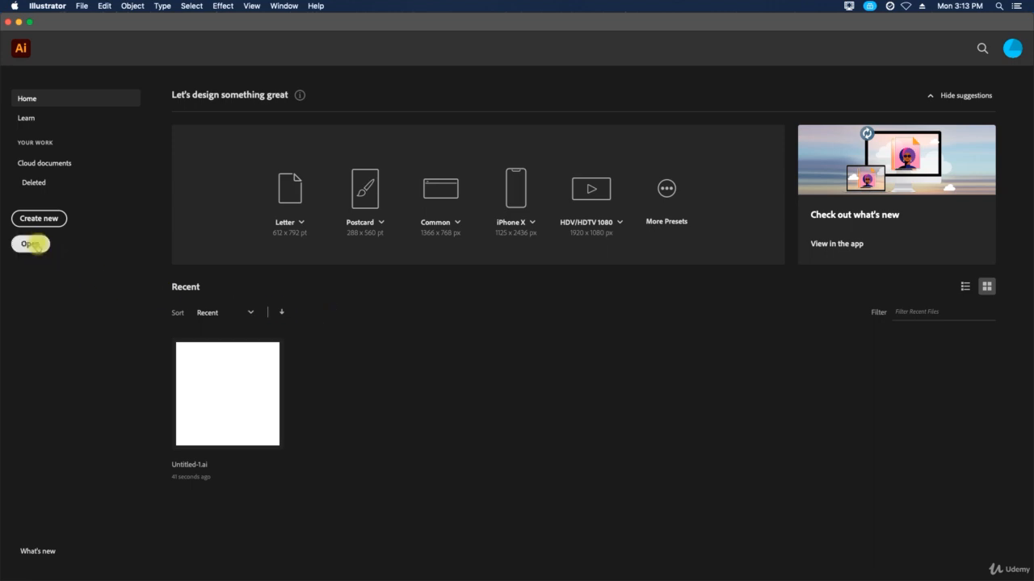
left_click(83, 5)
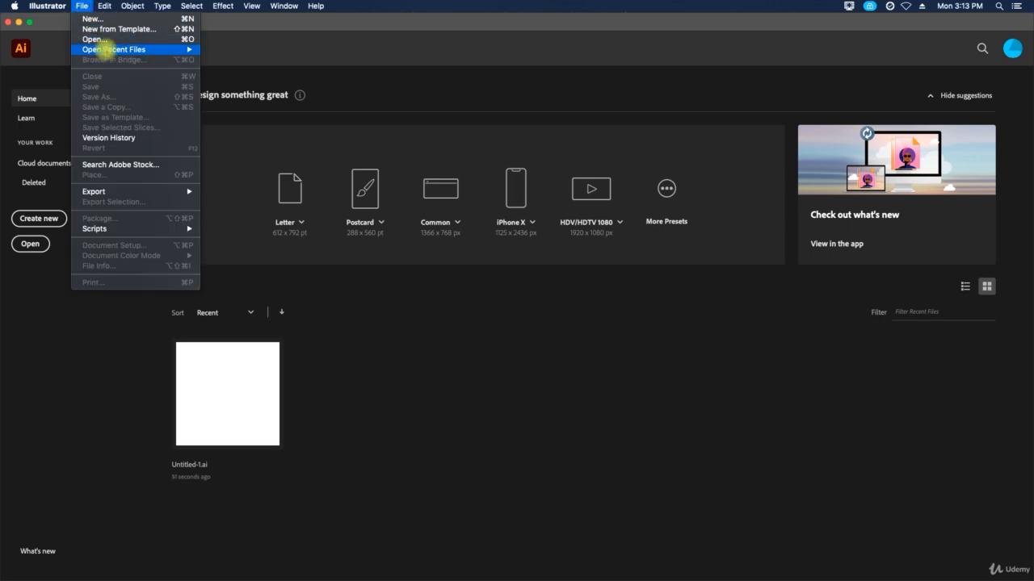
mouse_move(106, 55)
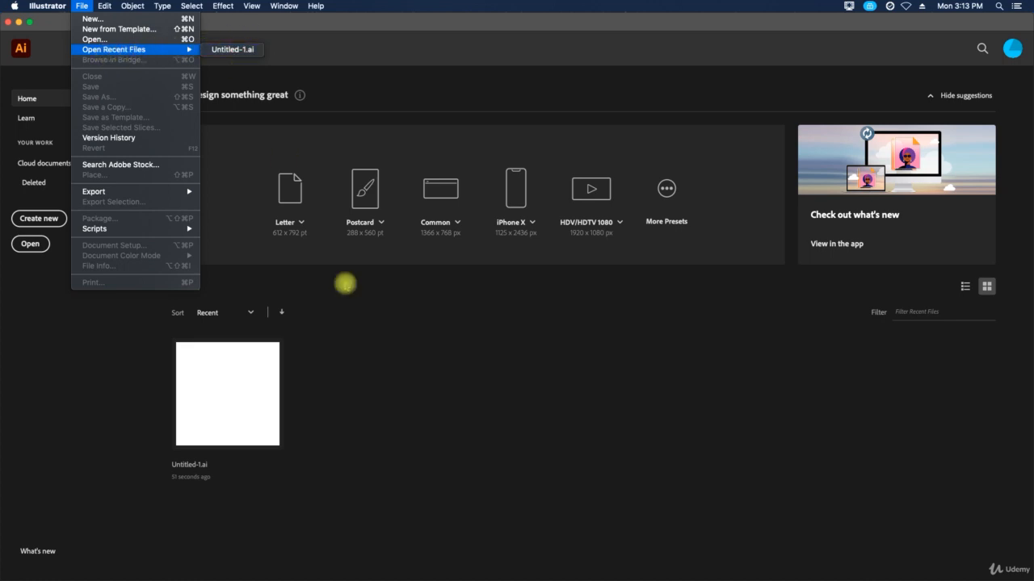
left_click(456, 452)
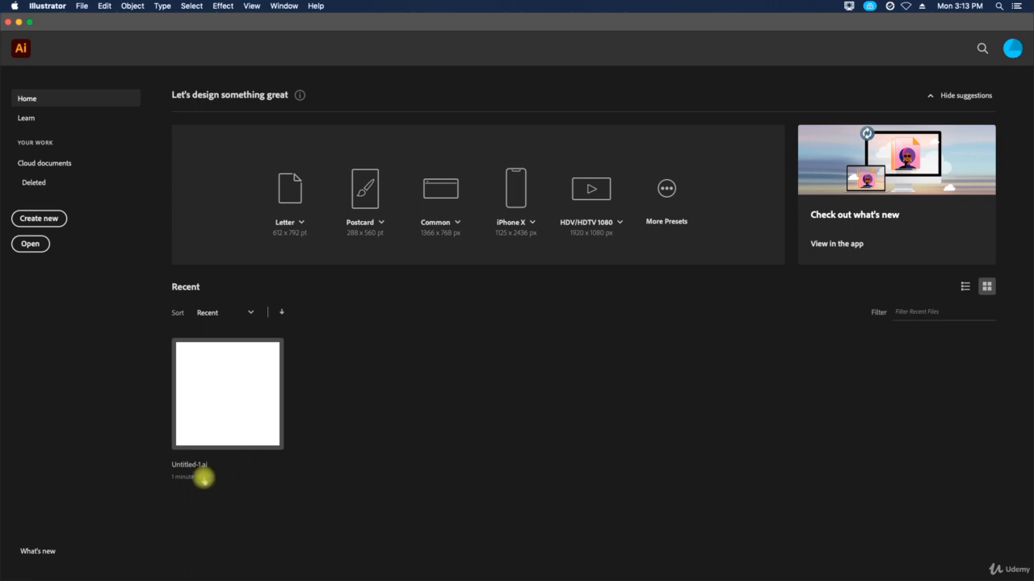
left_click(230, 397)
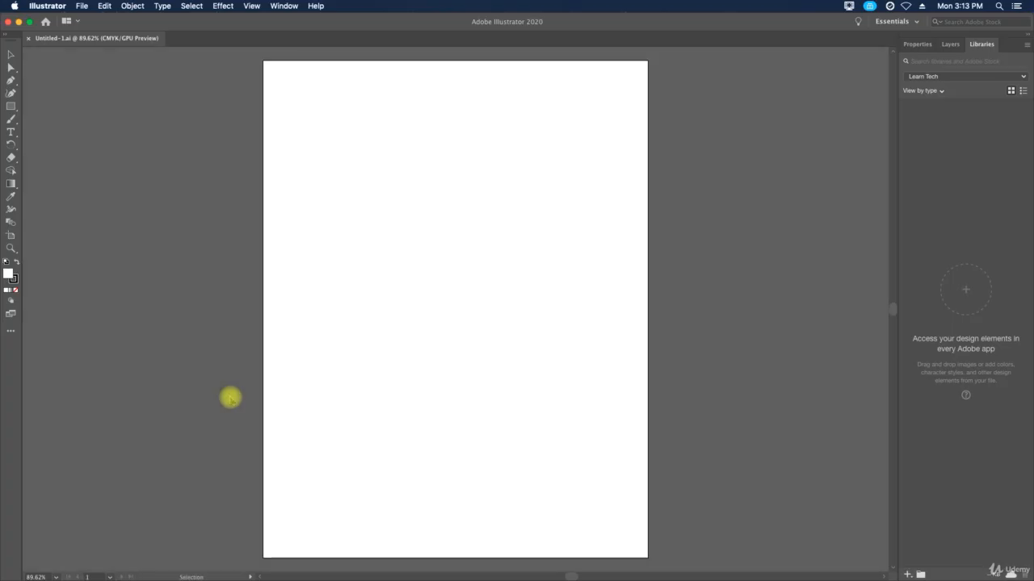
Draw two overlapping rectangles, one in the page's upper left area and a taller one overlapping its lower-right corner
left_click(82, 7)
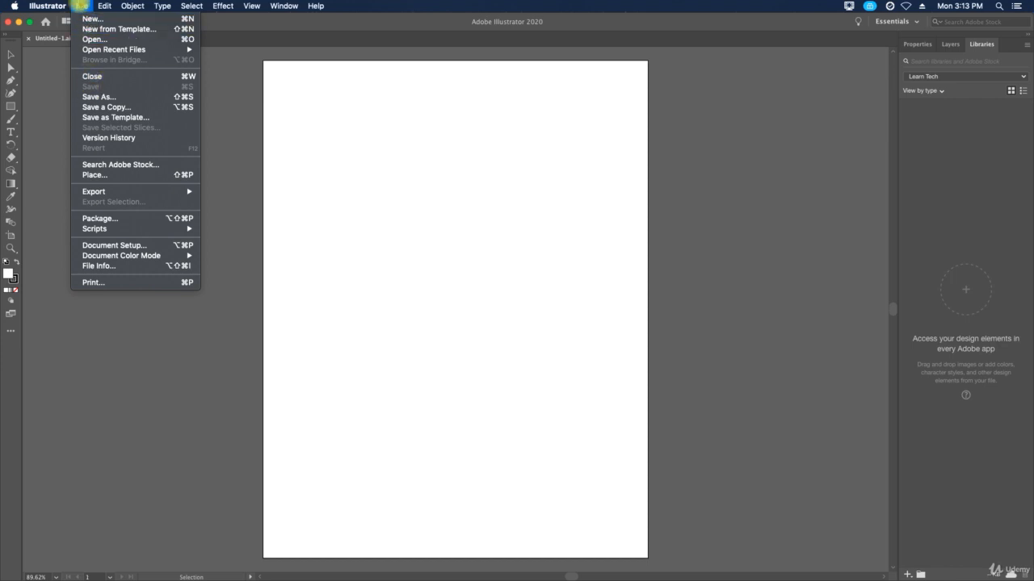
left_click(81, 7)
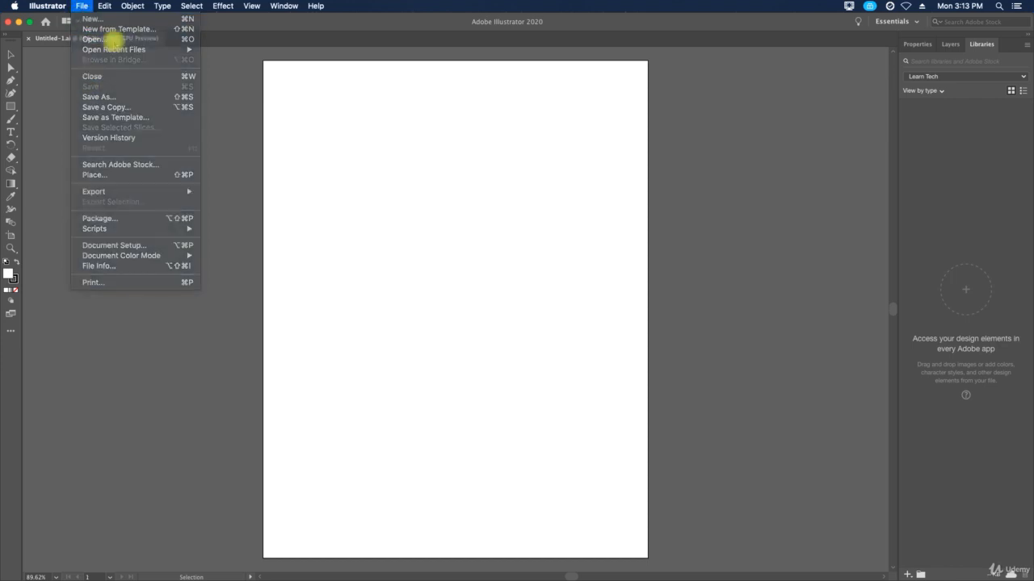
left_click(13, 106)
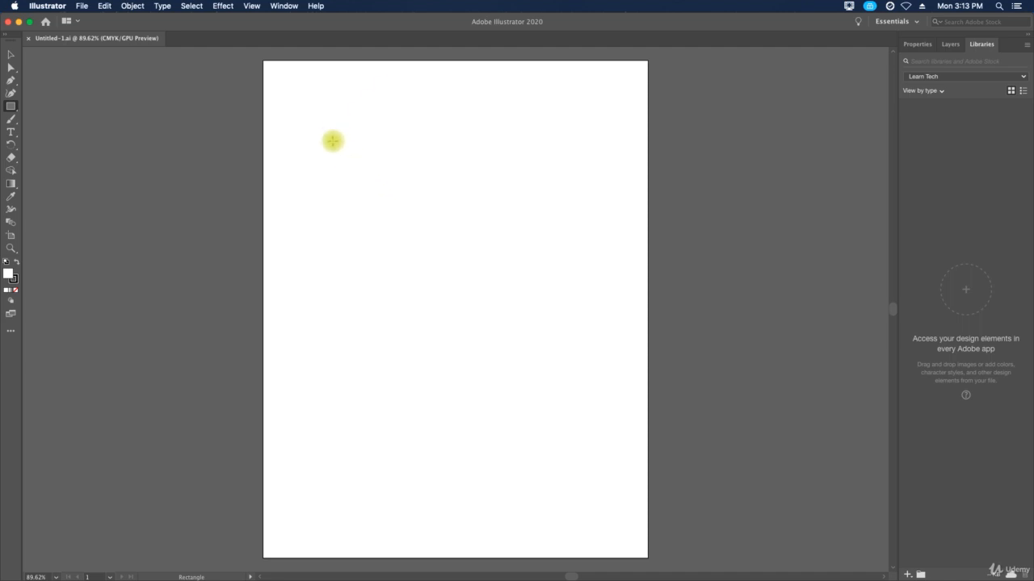
left_click_drag(330, 138, 509, 255)
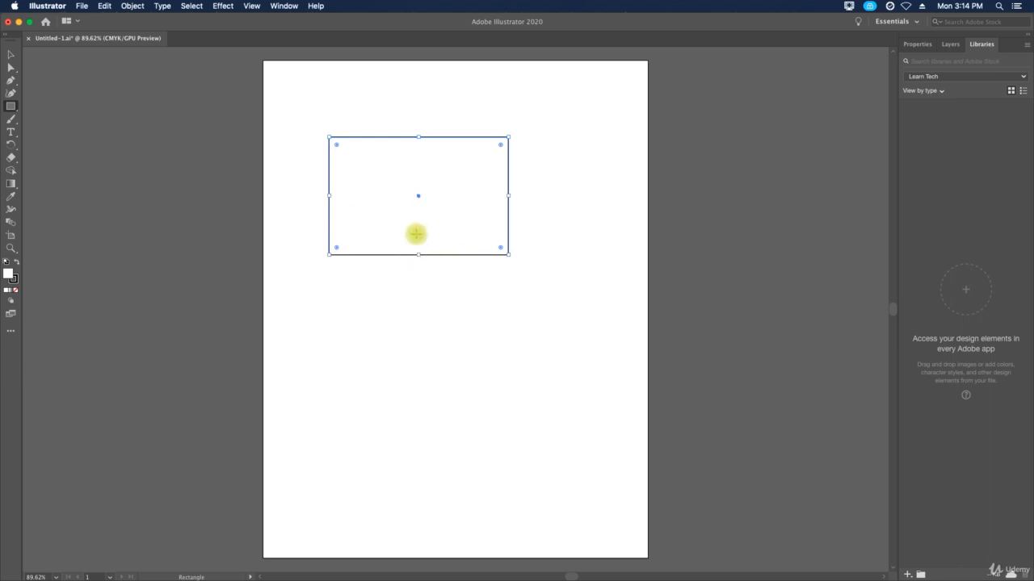
left_click_drag(411, 228, 589, 387)
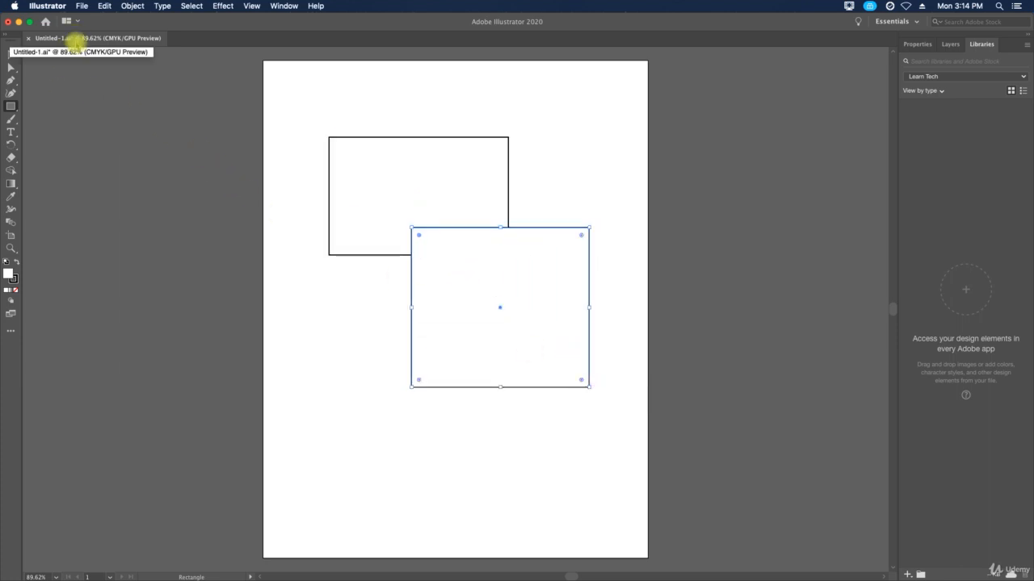
Save the changes to Untitled-1.ai and switch to the Selection tool
left_click(82, 6)
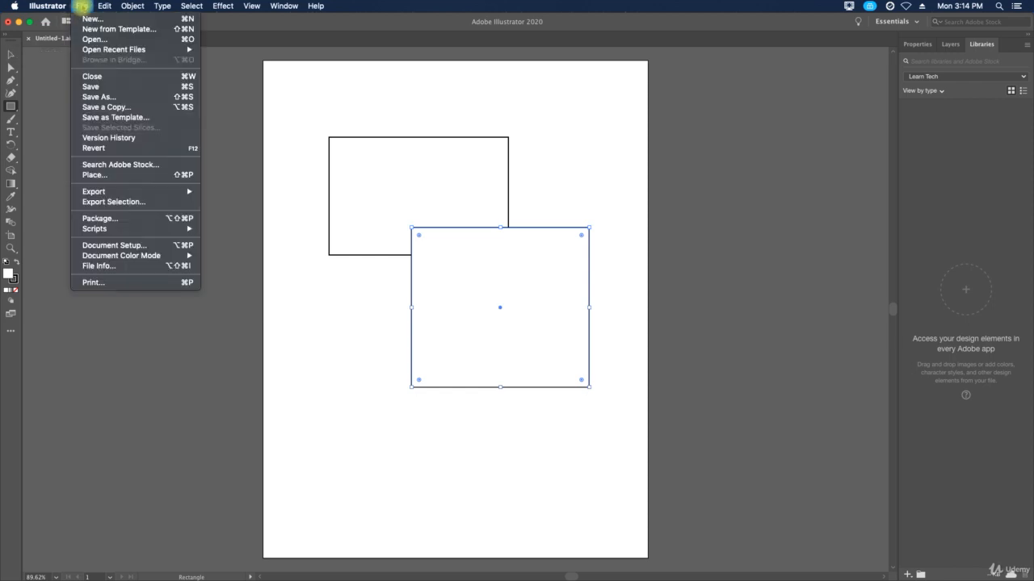
left_click(95, 87)
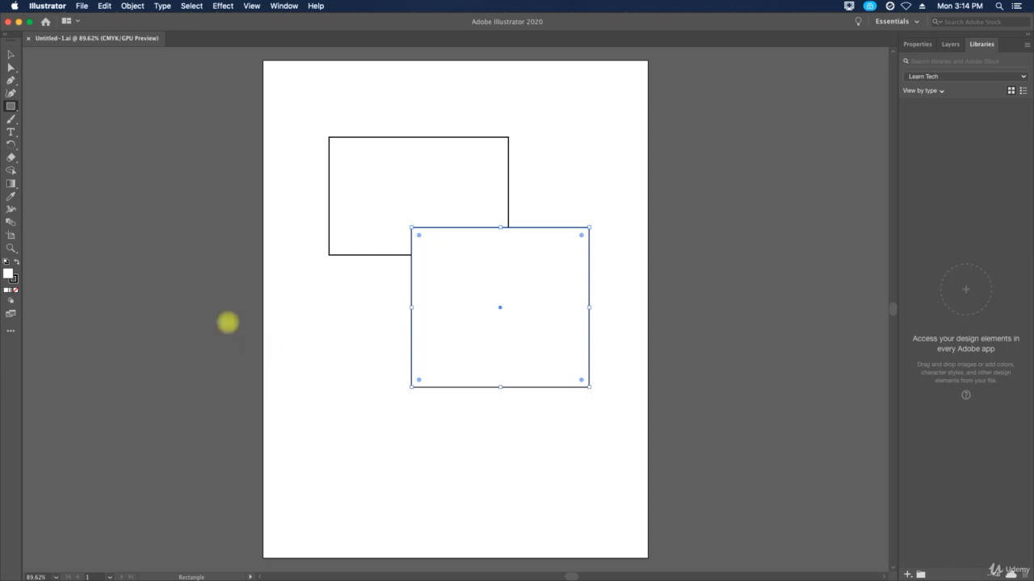
left_click(11, 55)
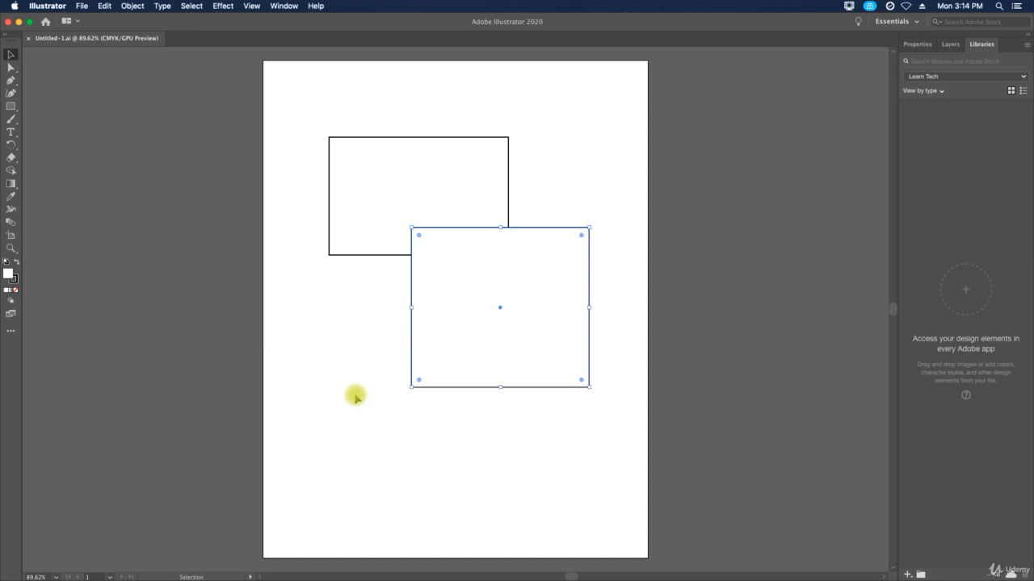
Save the document under the new name Untitled-1-Copy.ai on the Desktop in Illustrator 2020 format
left_click(81, 6)
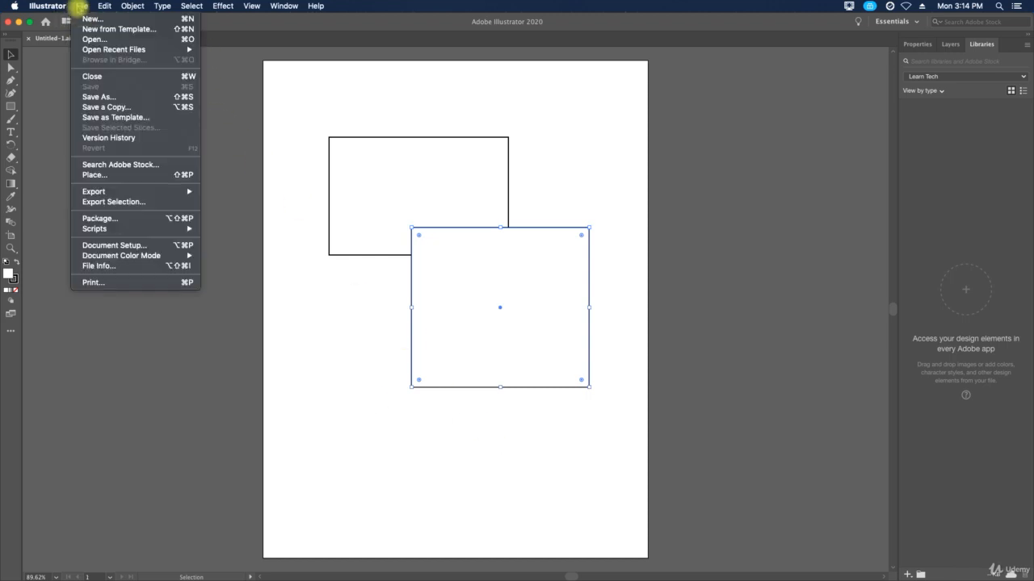
left_click(105, 96)
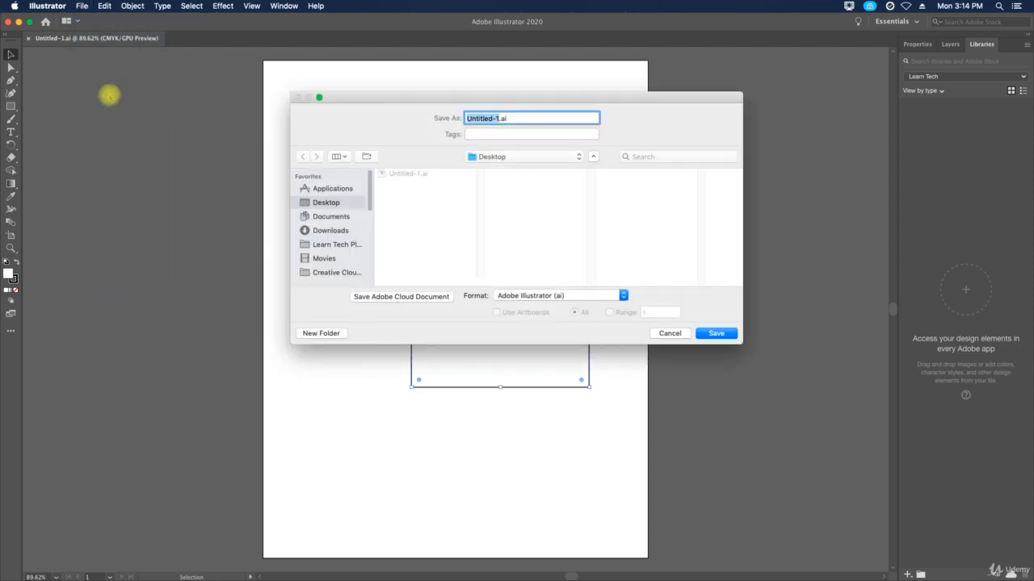
key("Right")
key("BackSpace")
type("2")
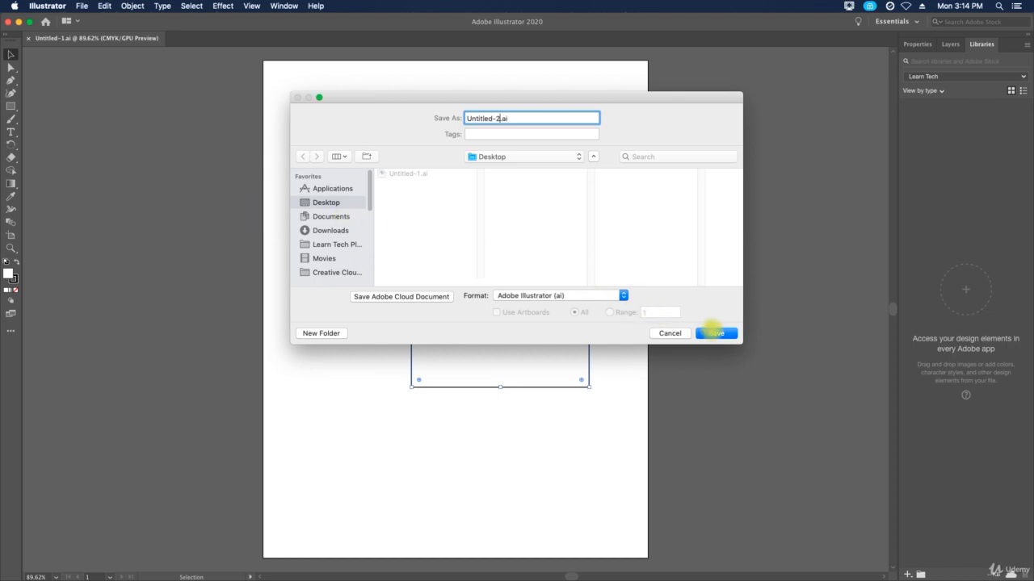
key("BackSpace")
type("1-Copy")
left_click(720, 333)
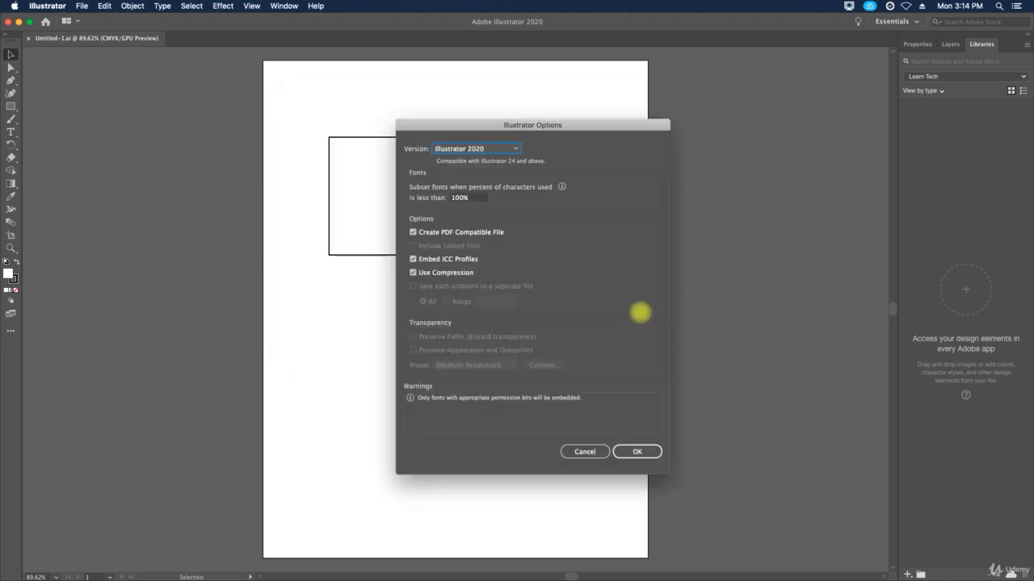
left_click(638, 451)
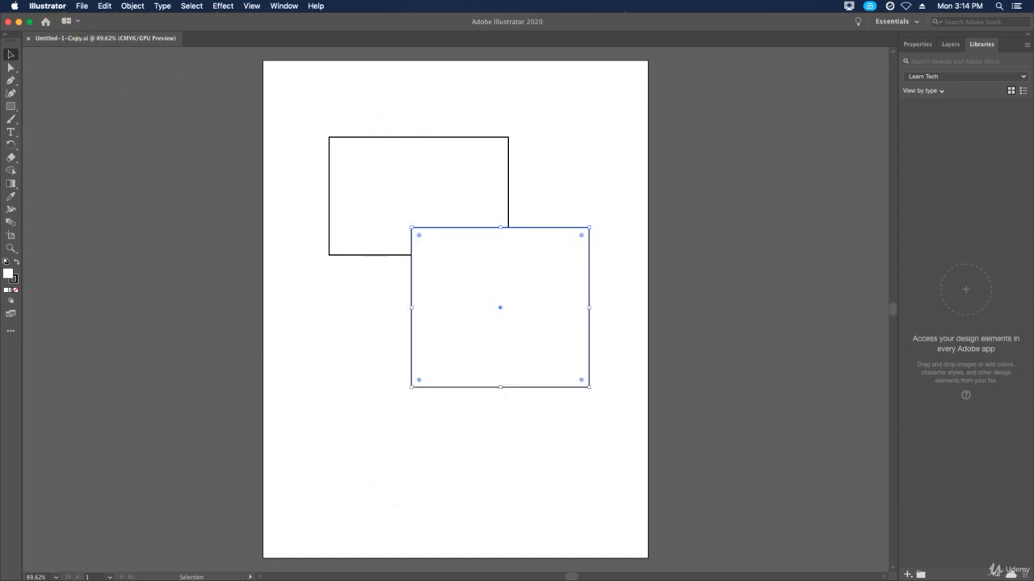
left_click(82, 7)
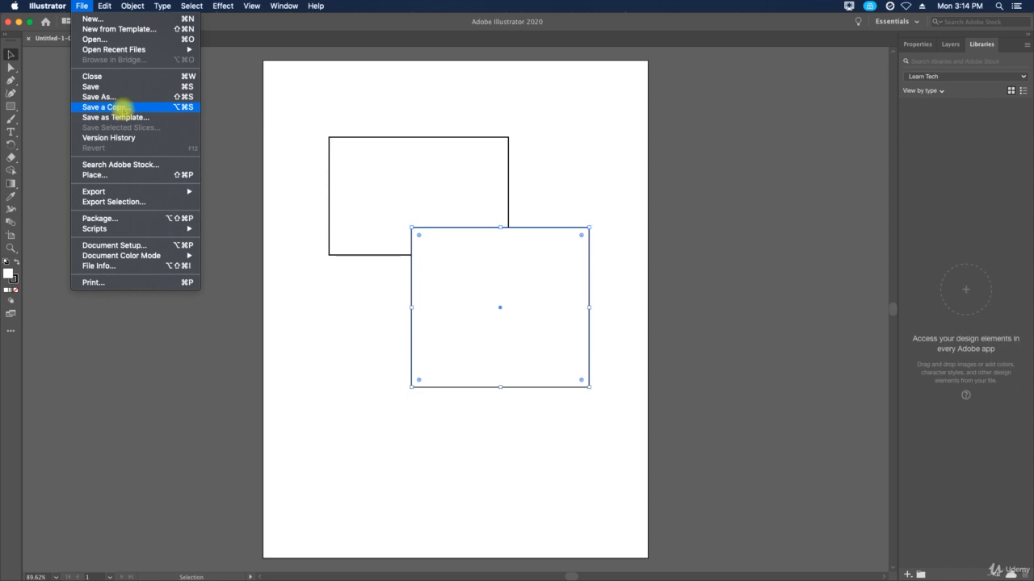
left_click(119, 107)
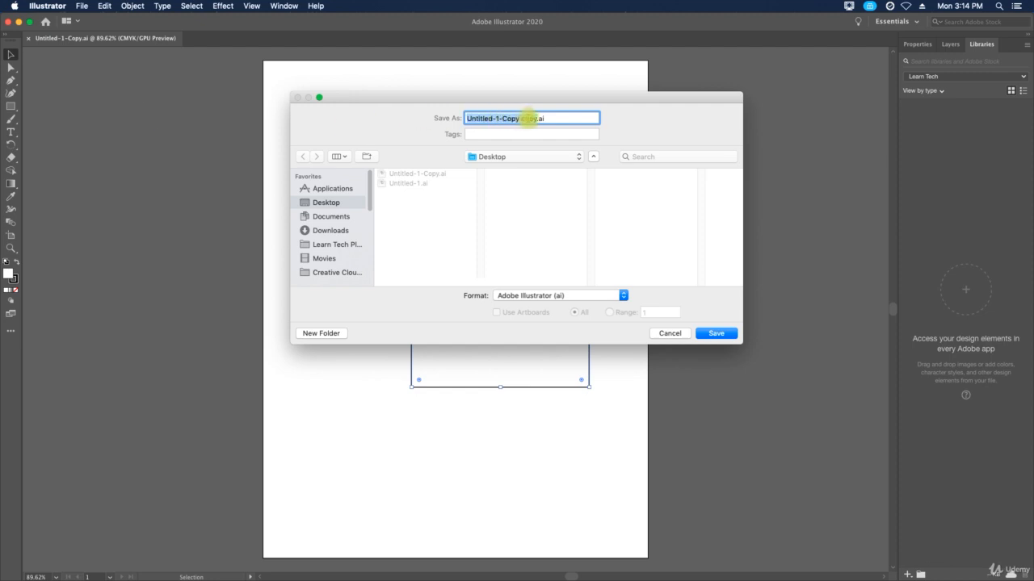
left_click(670, 332)
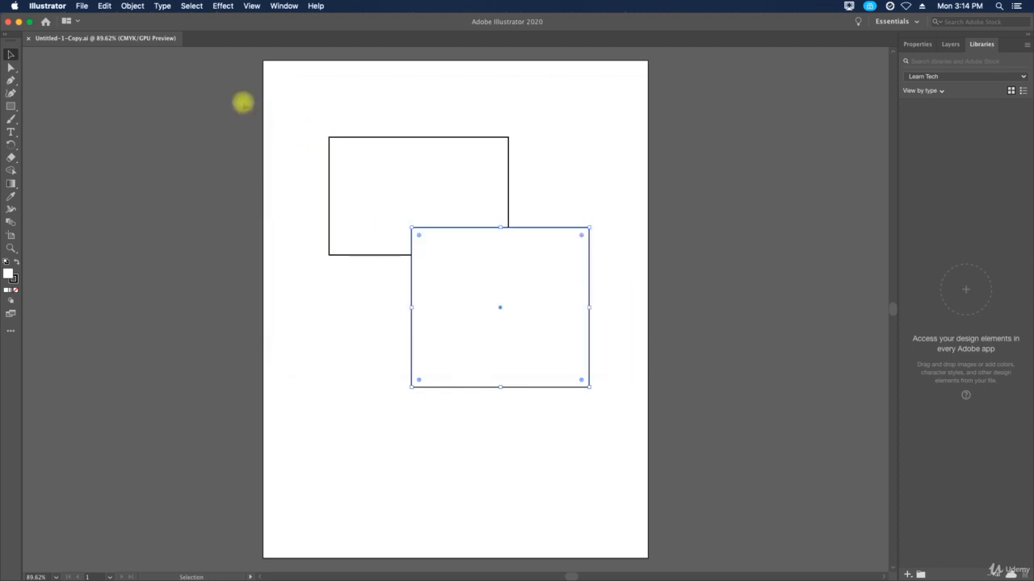
Close Untitled-1-Copy.ai and open the original Untitled-1.ai from the Desktop
left_click(28, 38)
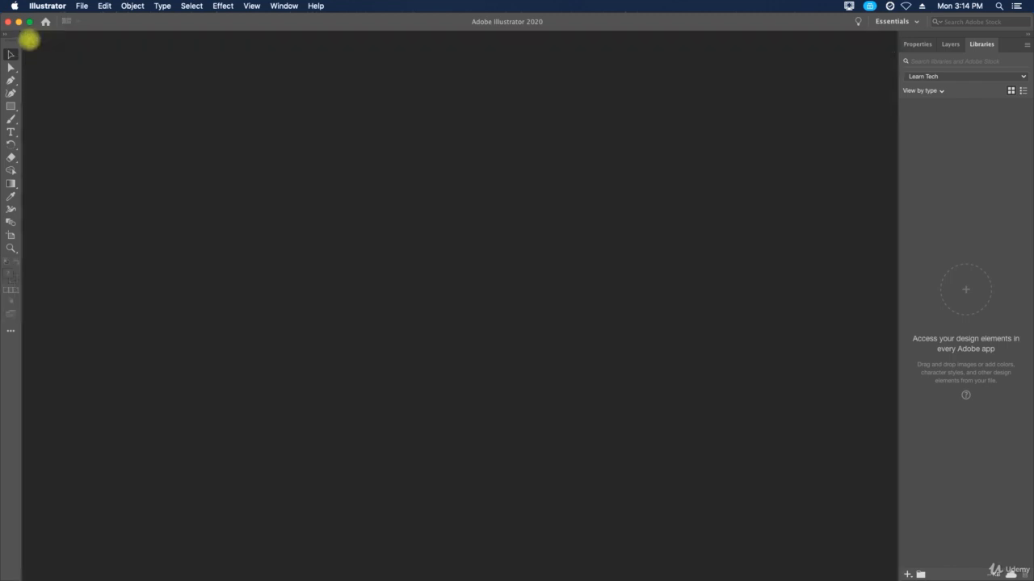
left_click(80, 7)
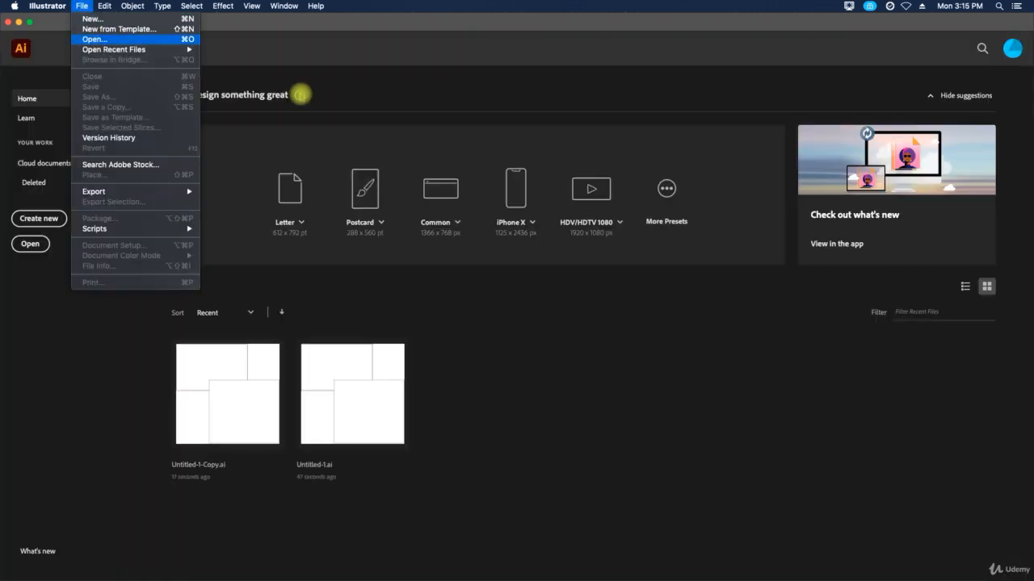
key("Return")
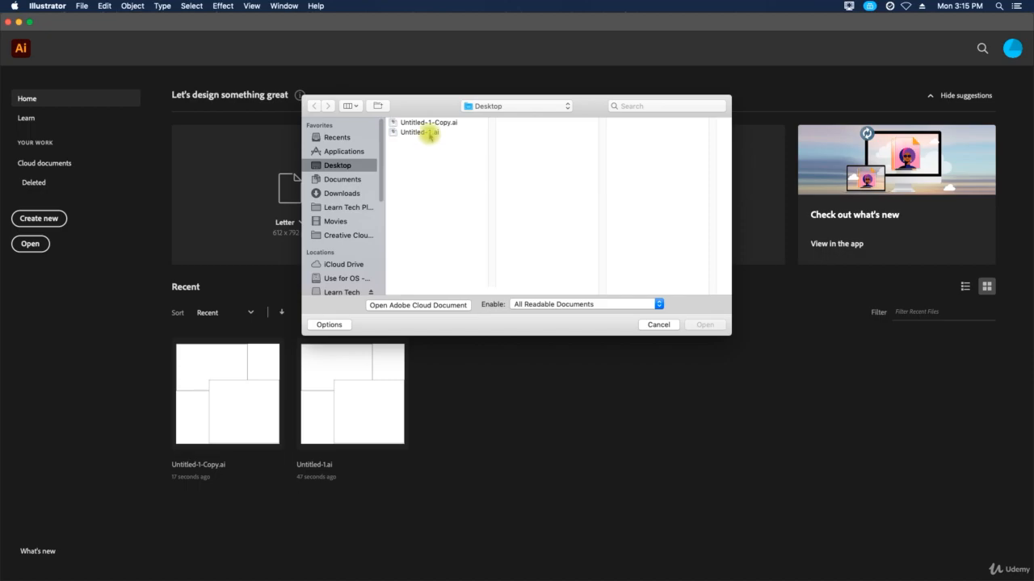
double_click(429, 134)
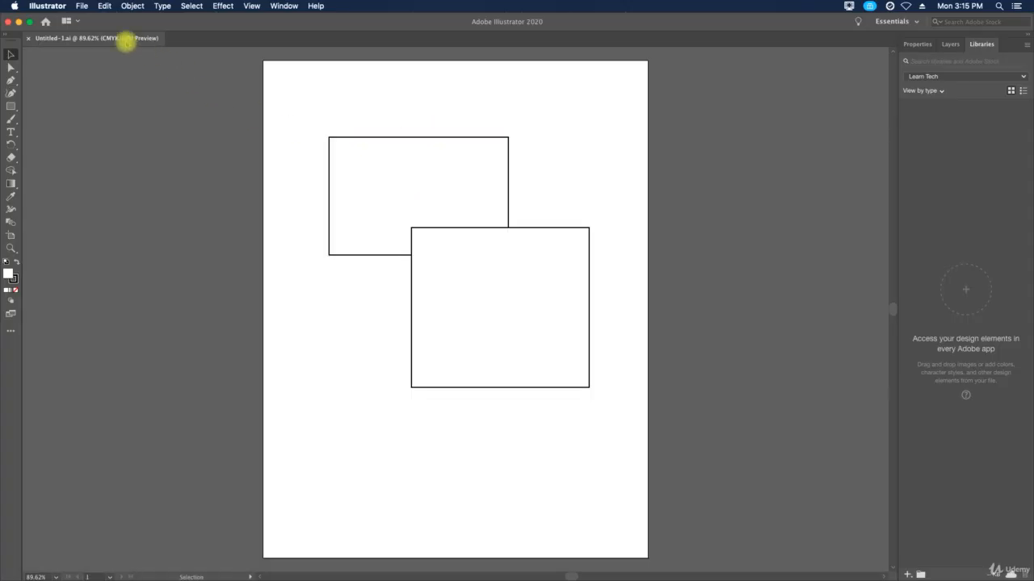
Save a copy of the document as Untitled-1 copy.ai on the Desktop in Illustrator 2020 format
left_click(82, 6)
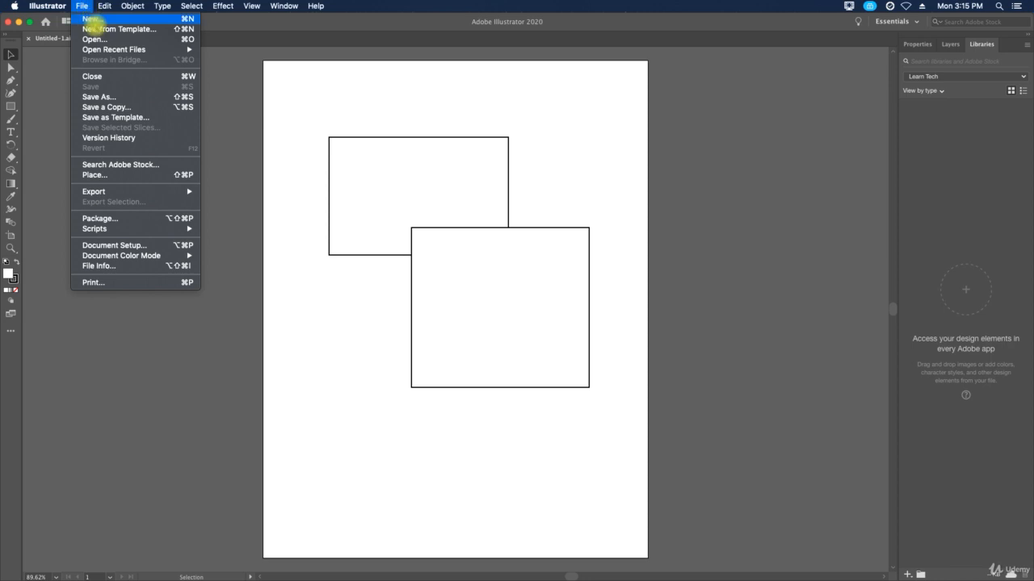
left_click(106, 104)
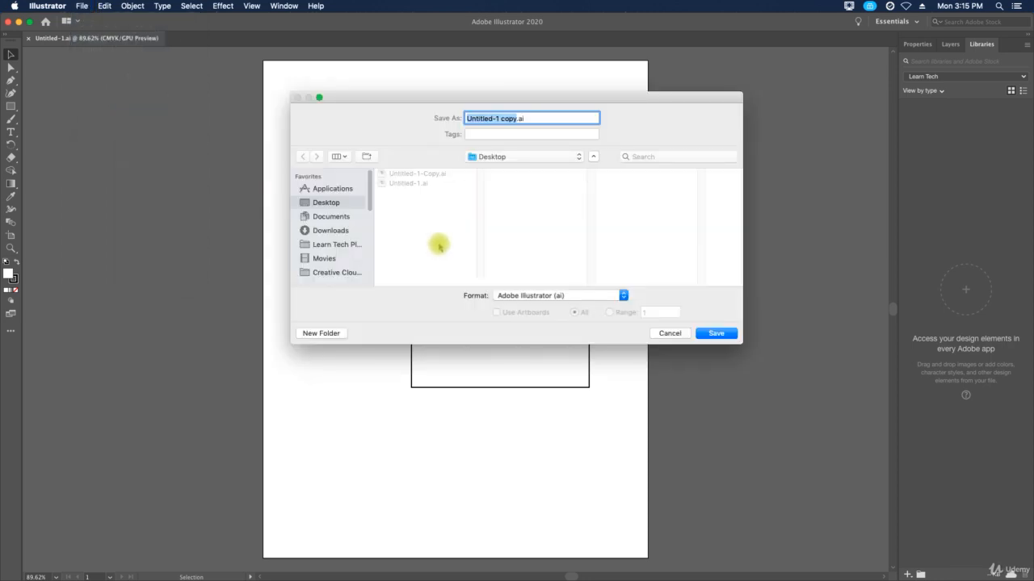
left_click(715, 332)
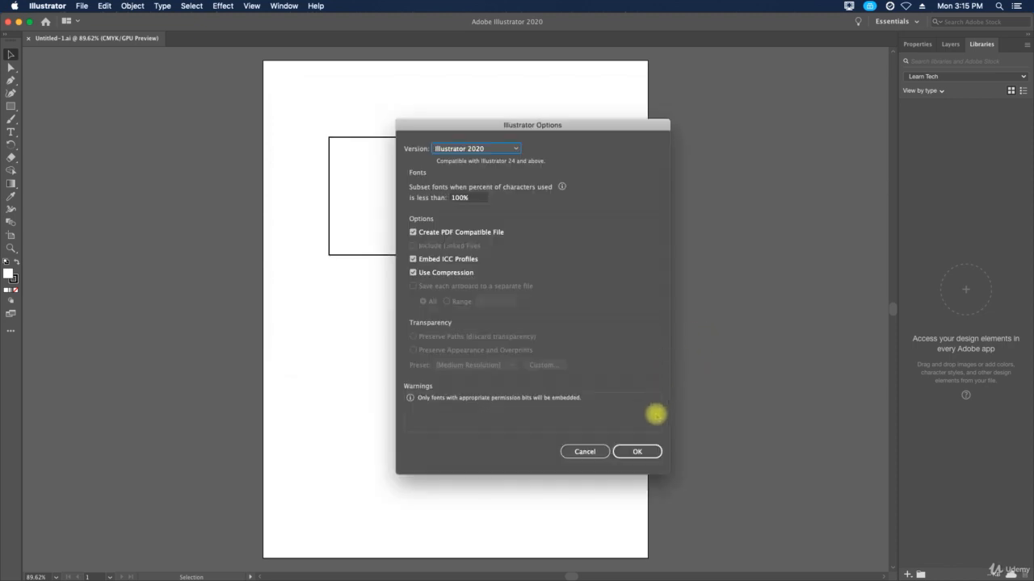
left_click(637, 452)
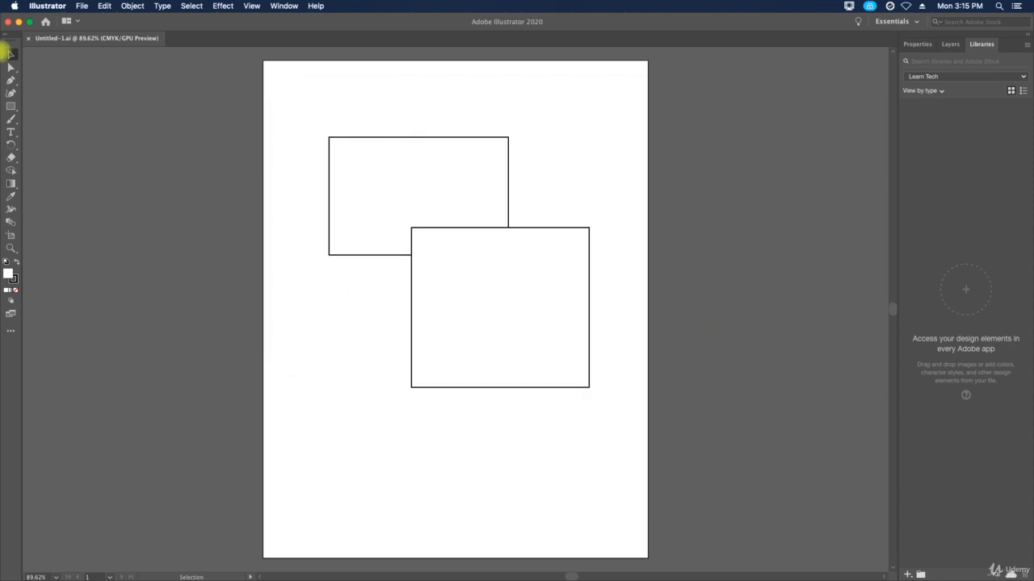
left_click(82, 8)
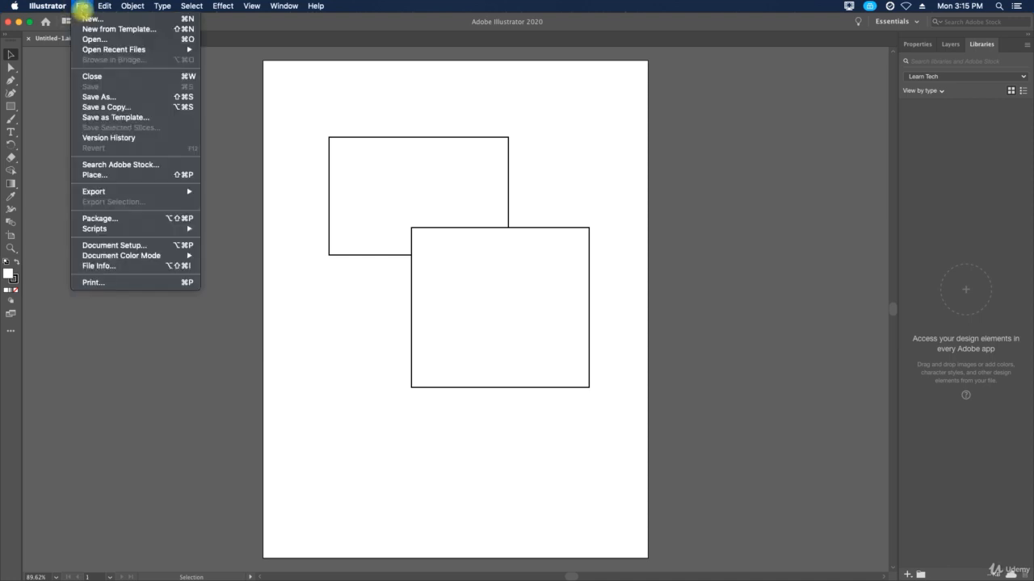
left_click(117, 117)
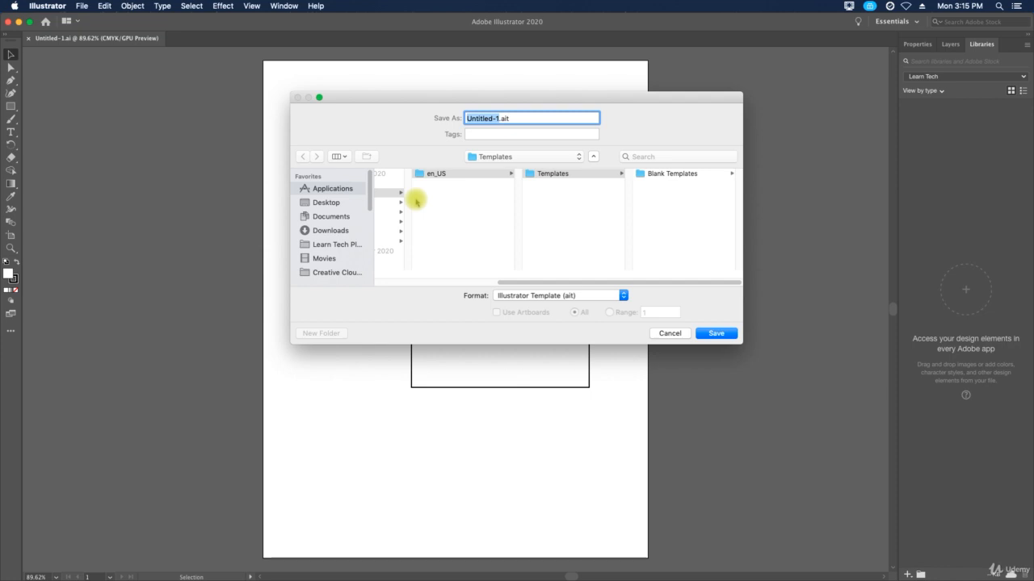
left_click(675, 175)
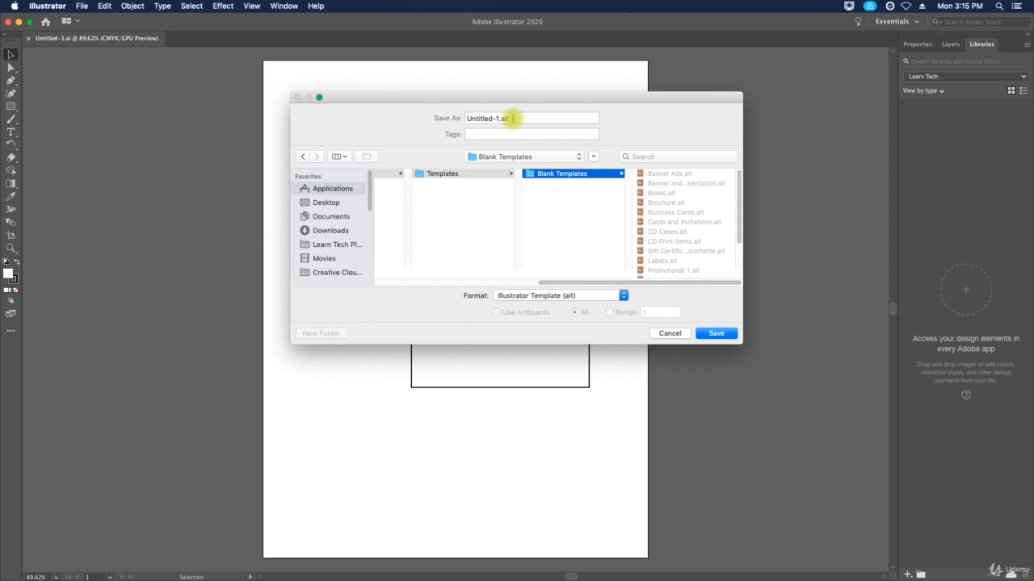
left_click(670, 333)
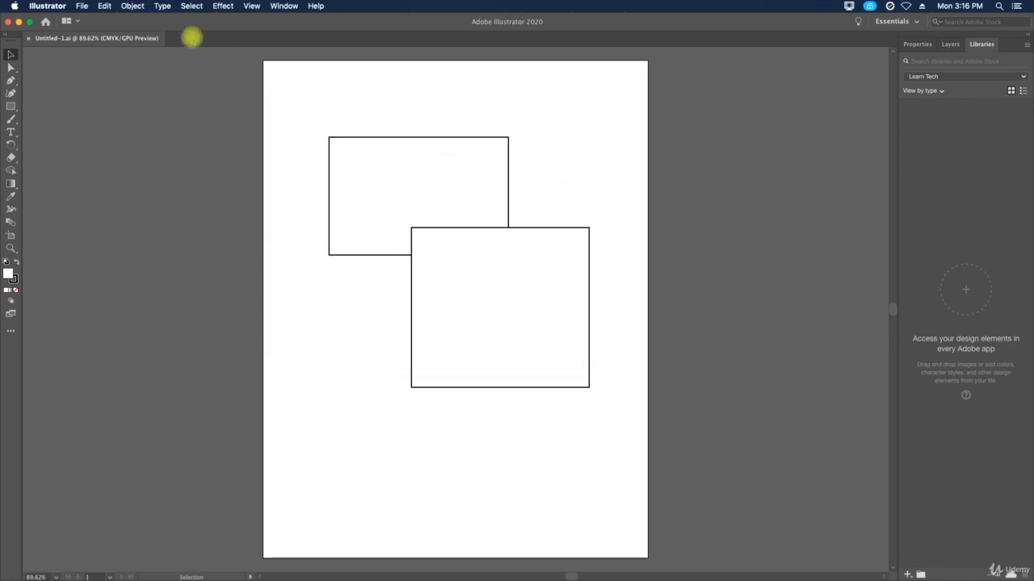
Show the document's version history, move it clear of the artwork and close it
left_click(82, 7)
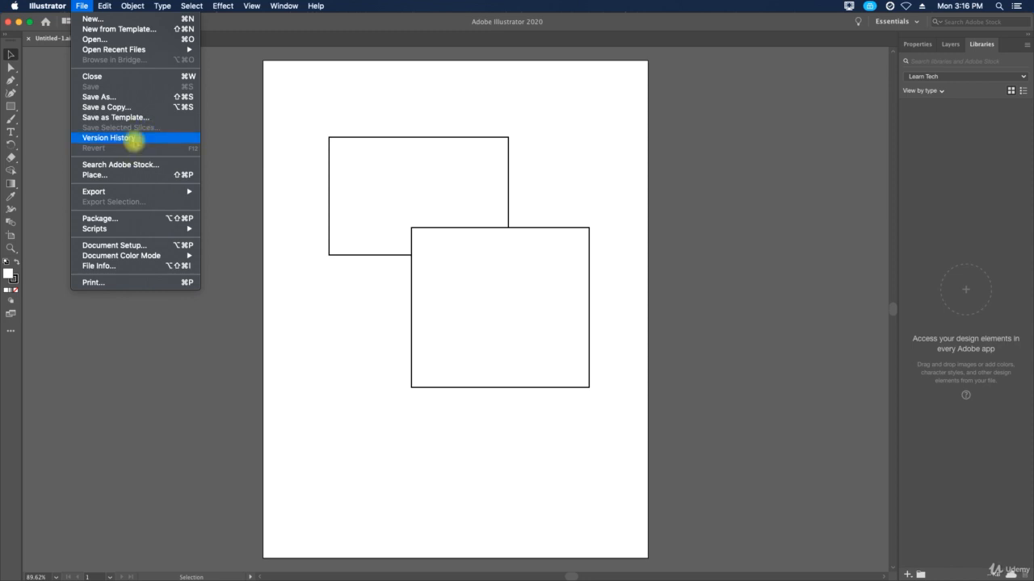
left_click(134, 137)
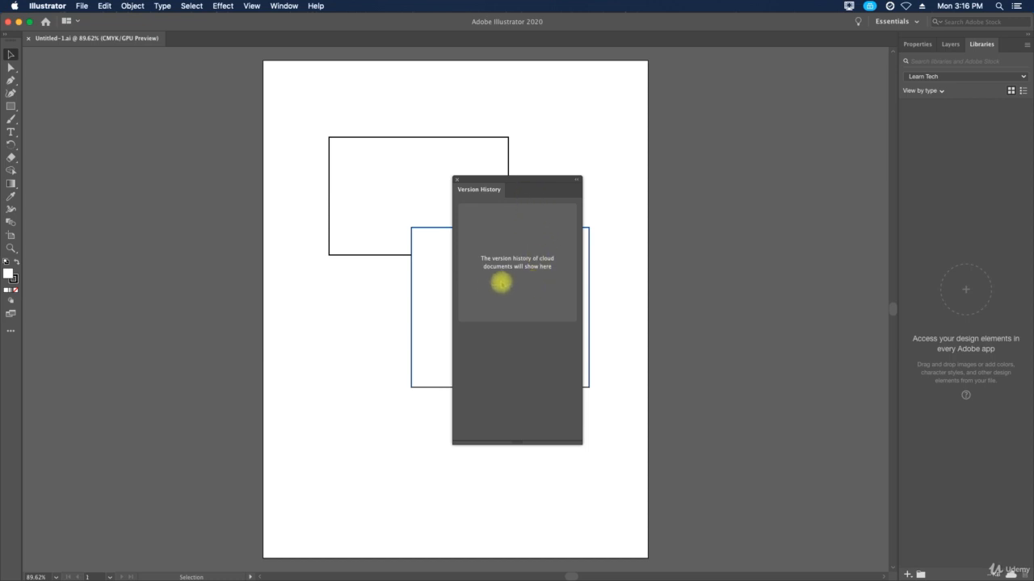
left_click_drag(528, 187, 760, 73)
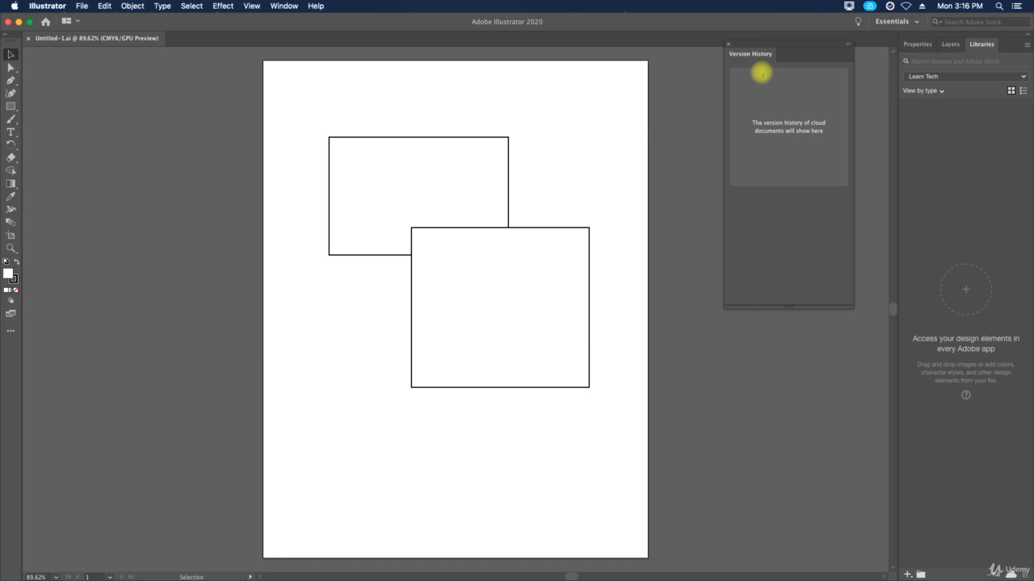
left_click(728, 45)
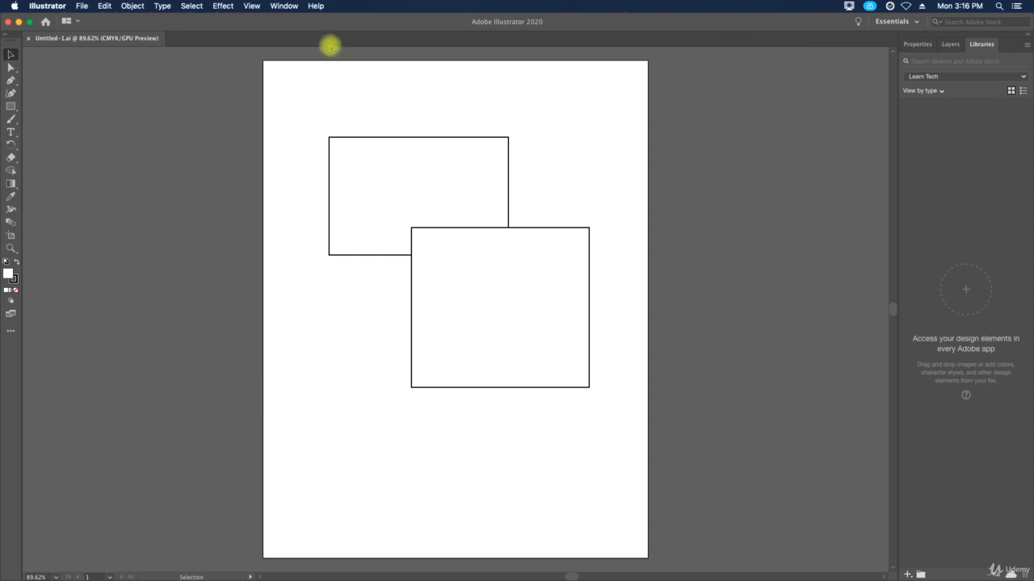
left_click(84, 7)
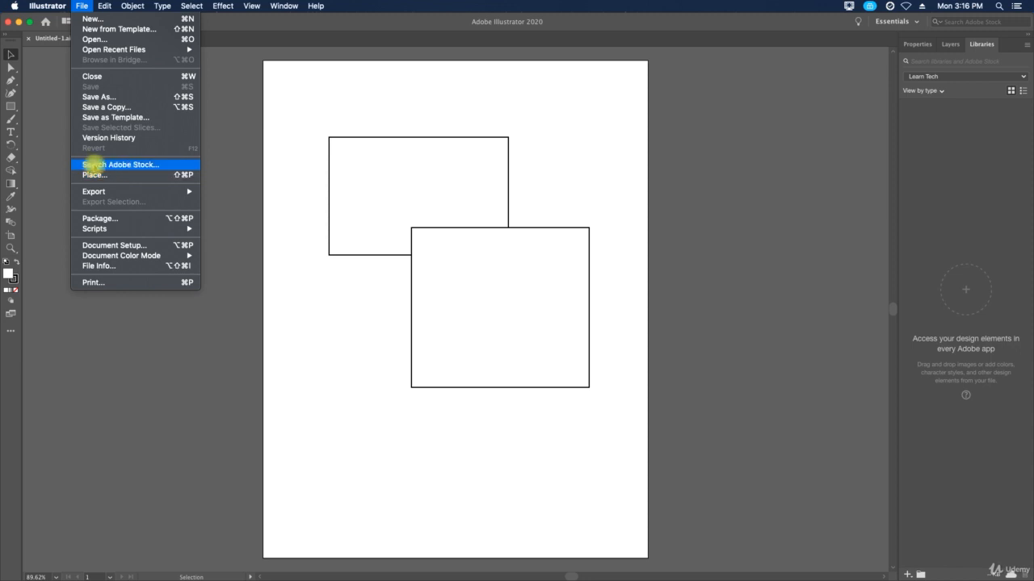
key("Escape")
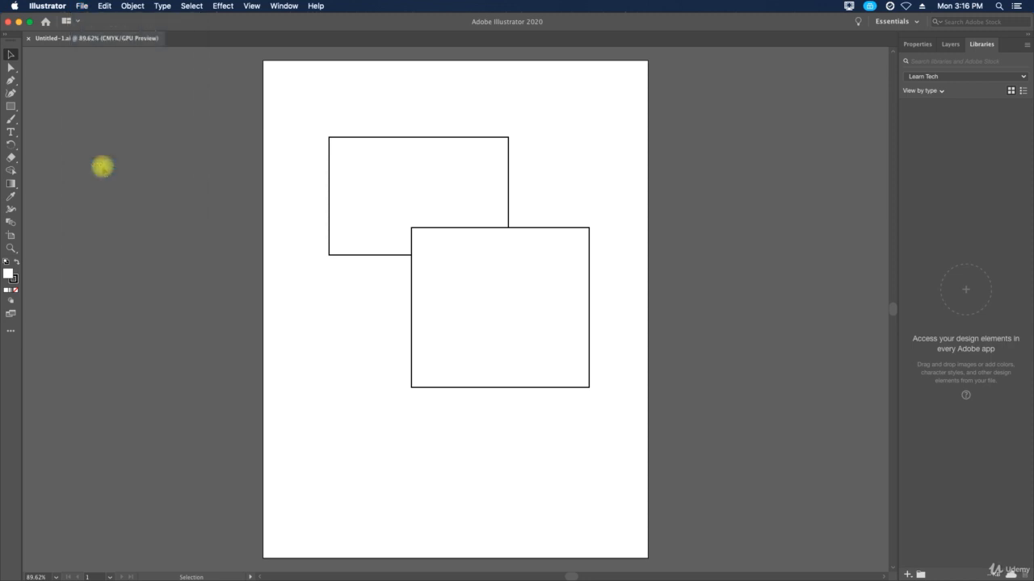
left_click(97, 298)
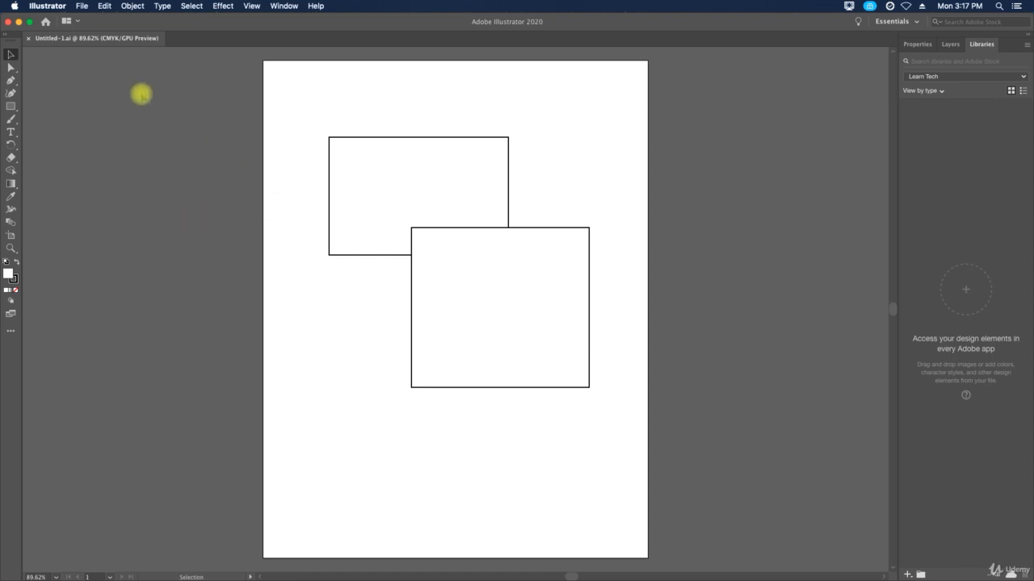
Place Website and DVDMenu.ait from the Blank Templates folder as a linked file, starting inside the lower rectangle
left_click(82, 6)
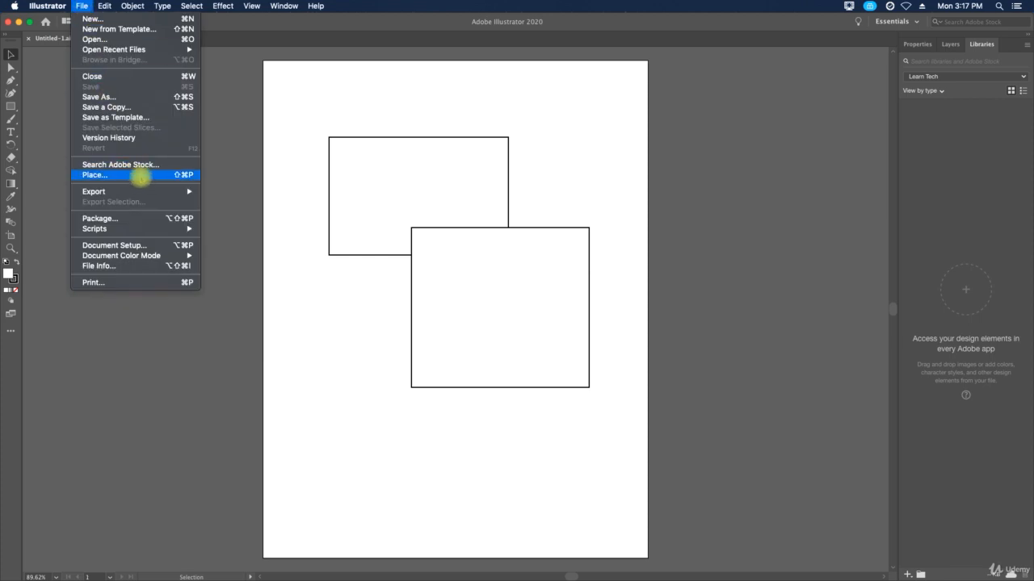
left_click(142, 173)
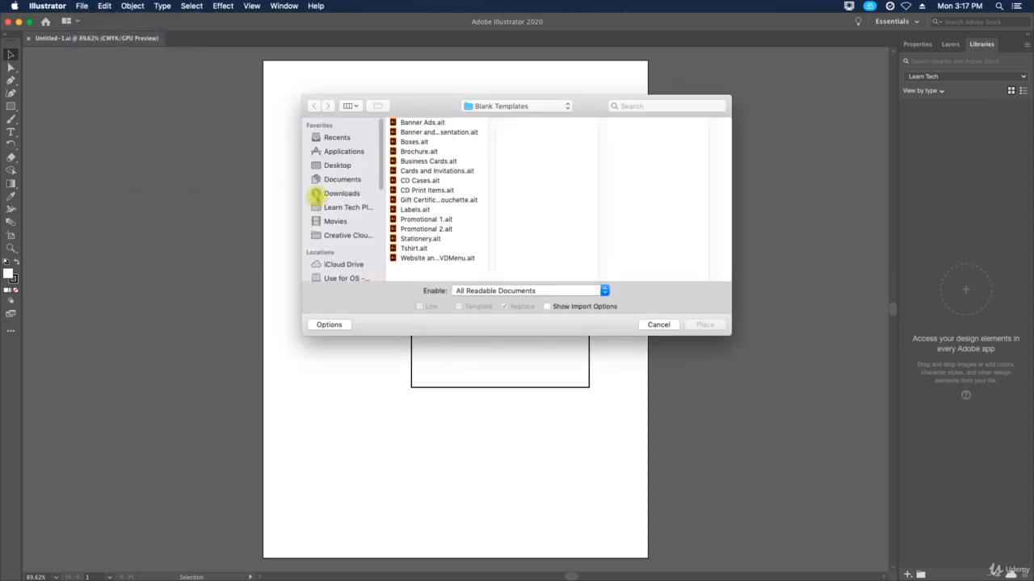
left_click(442, 259)
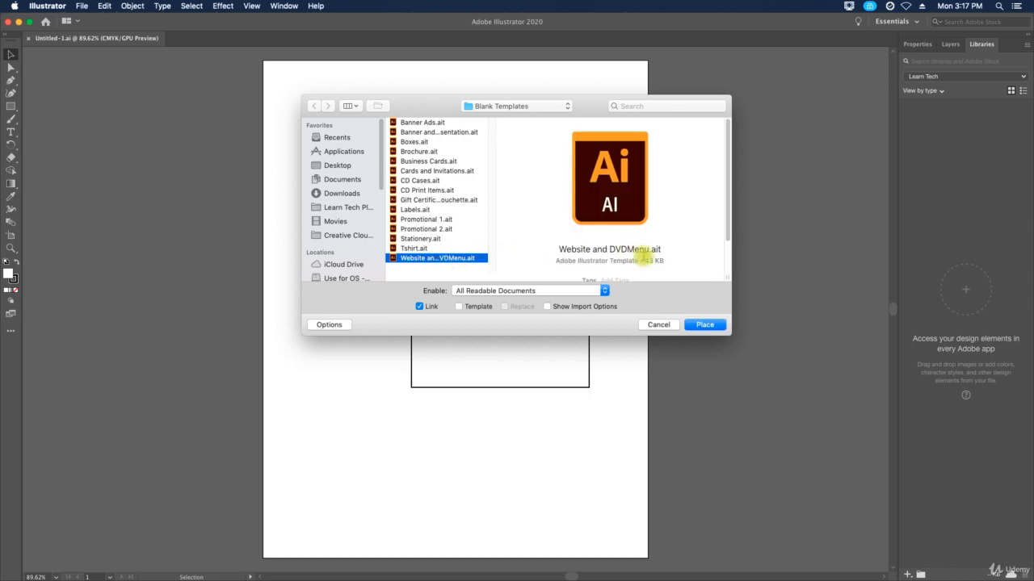
left_click(705, 324)
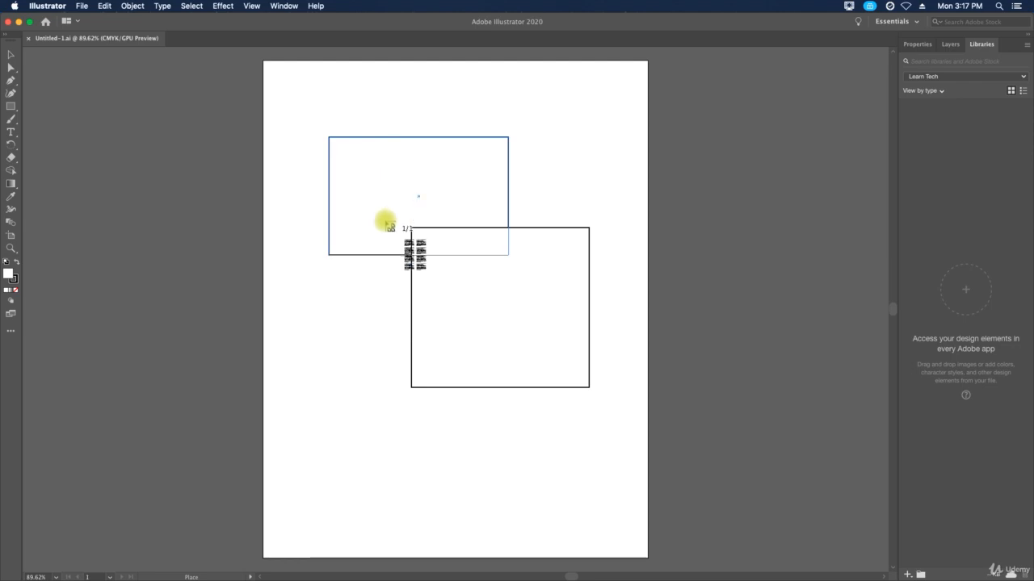
left_click(474, 290)
scroll(719, 327, "down", 5)
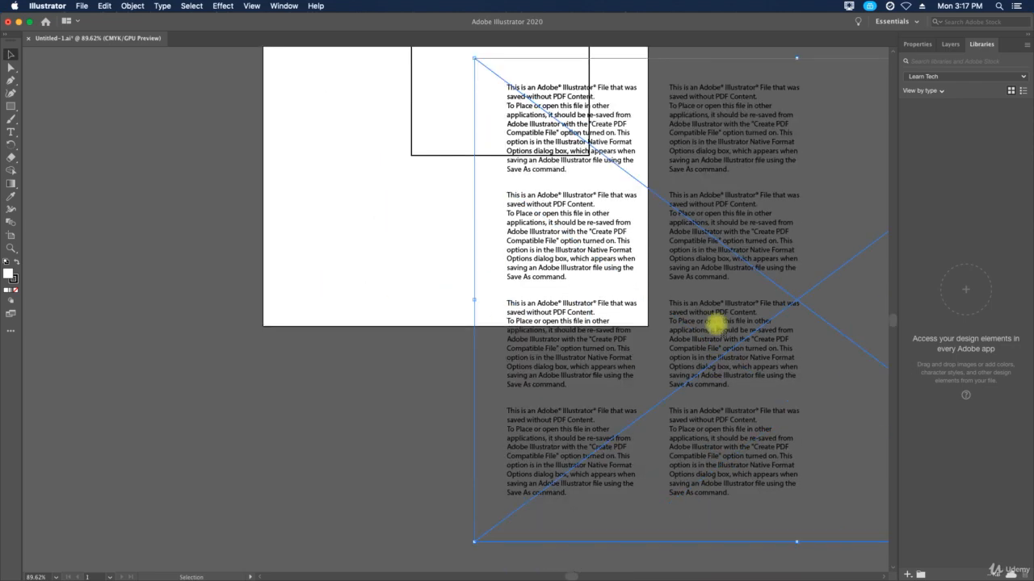
scroll(719, 327, "up", 4)
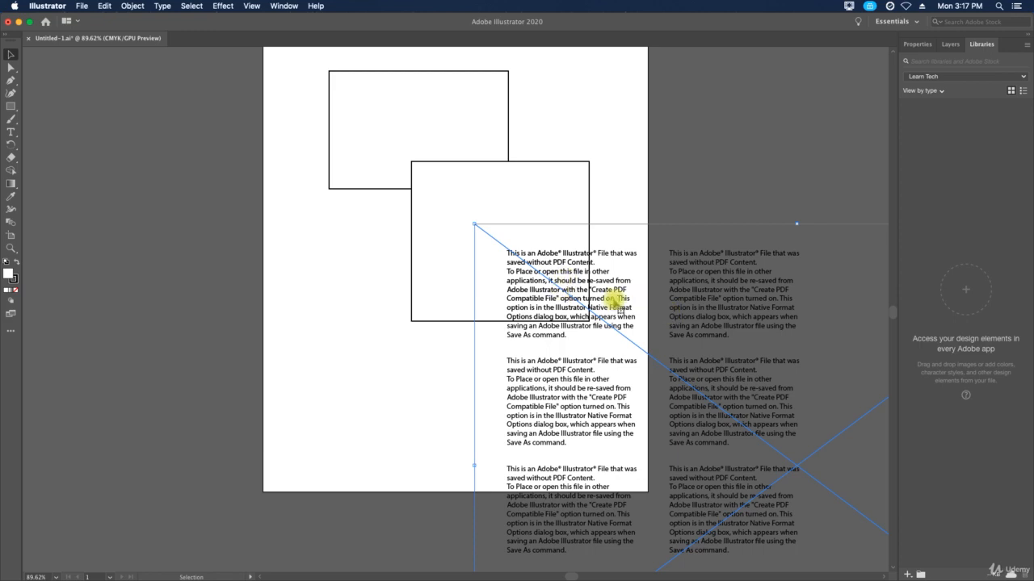
scroll(613, 301, "down", 7)
scroll(614, 300, "up", 4)
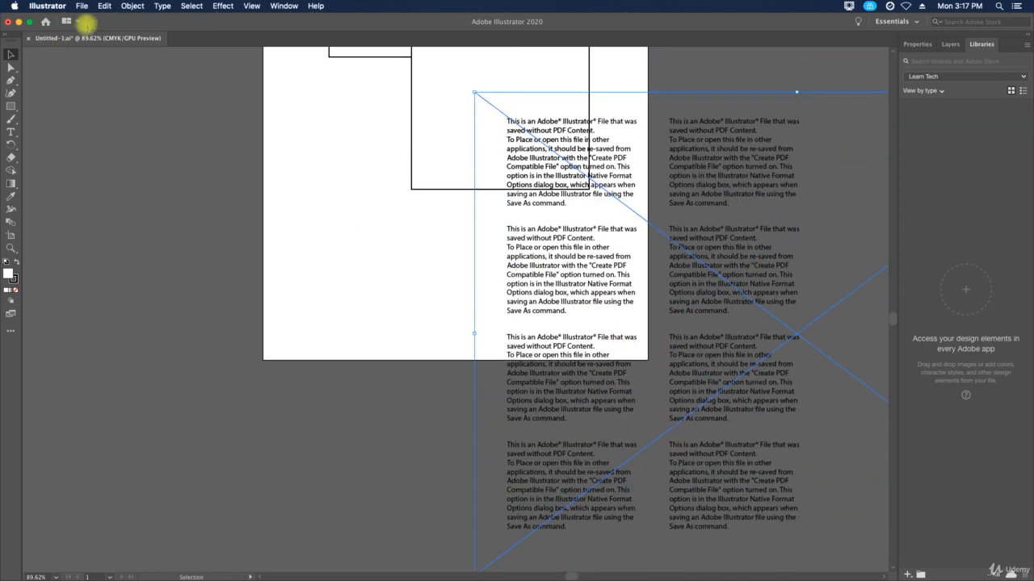
Preview the document's Save for Web export in PNG-24 format and cancel it
left_click(81, 6)
mouse_move(95, 190)
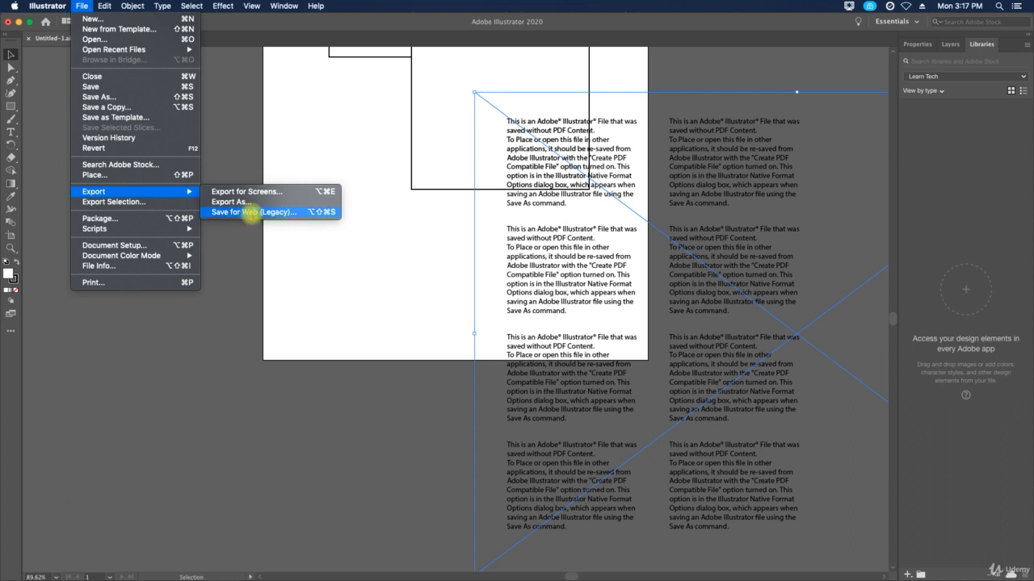
left_click(252, 212)
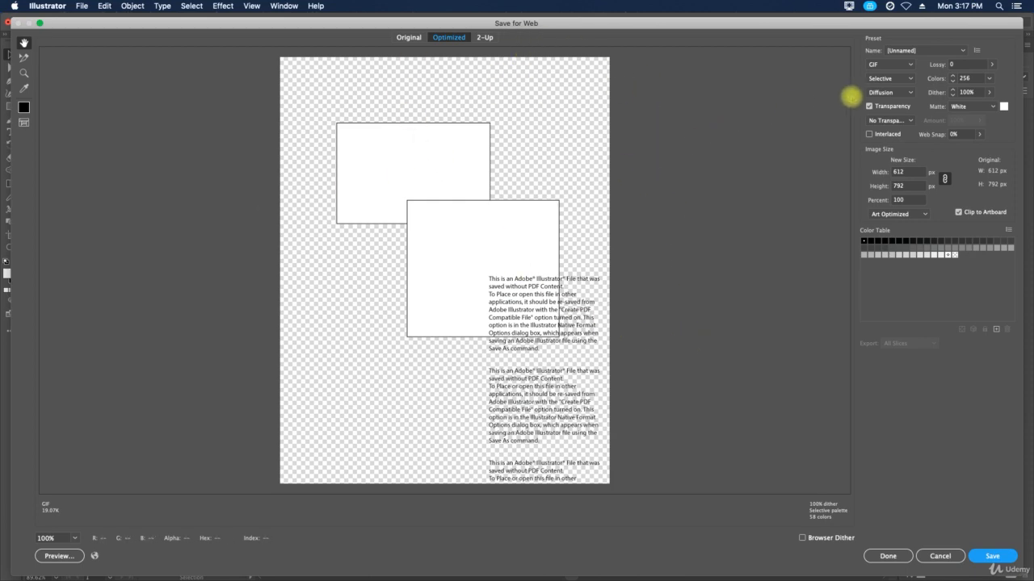
left_click(887, 65)
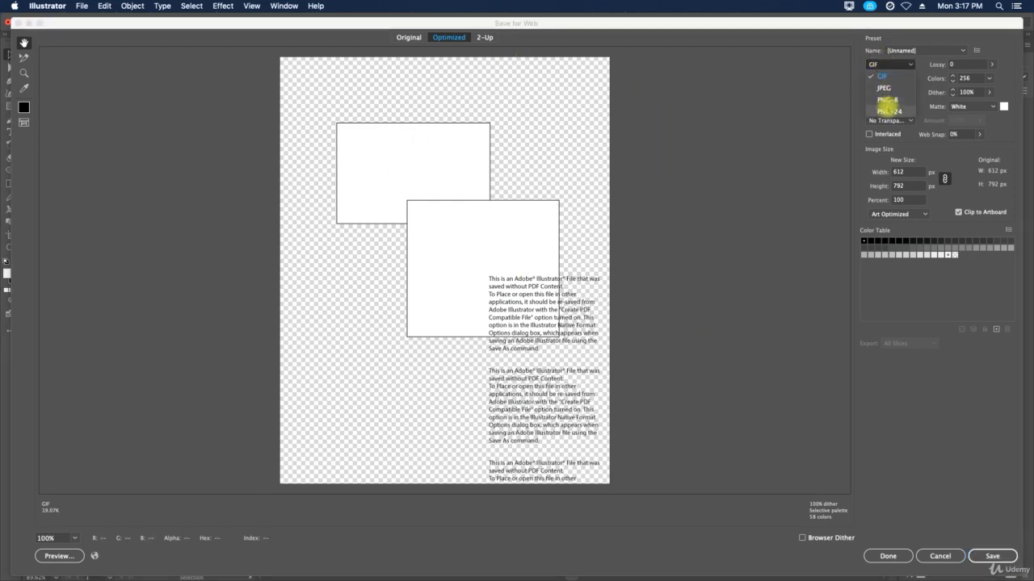
left_click(889, 111)
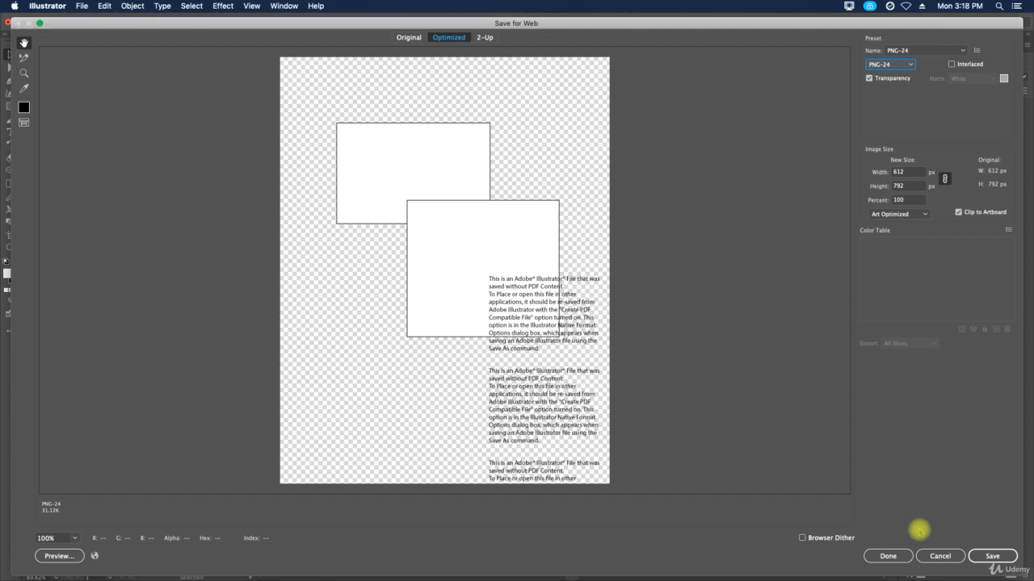
left_click(937, 551)
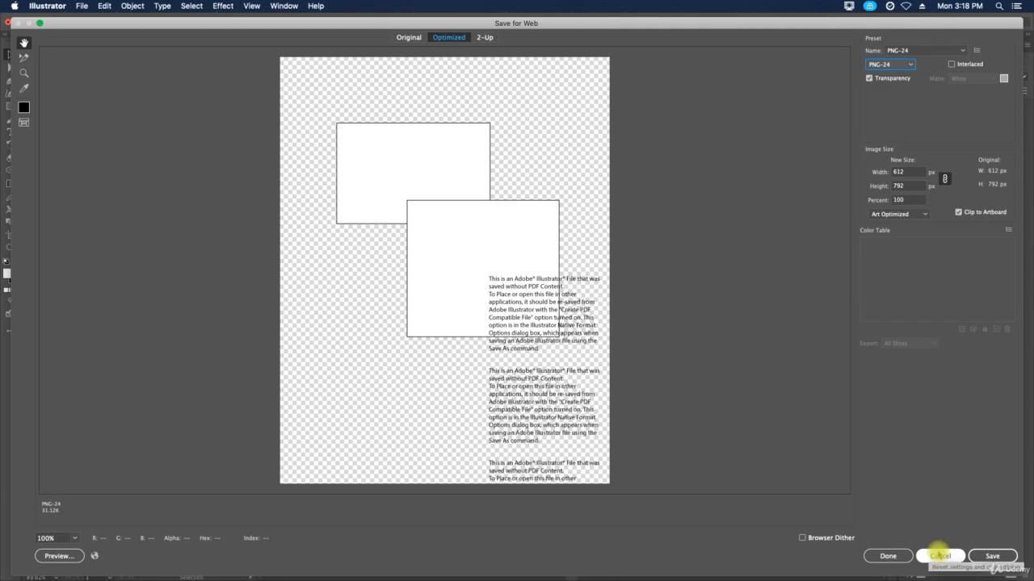
left_click(939, 555)
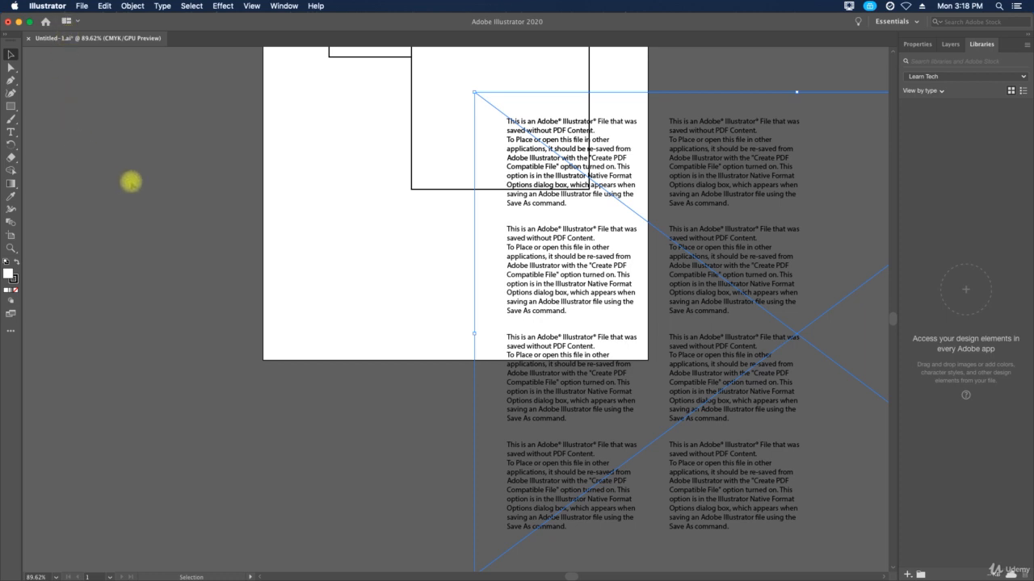
Save the document and package it with links, fonts and a report into a Desktop folder named Illustrator Project Package
key("v")
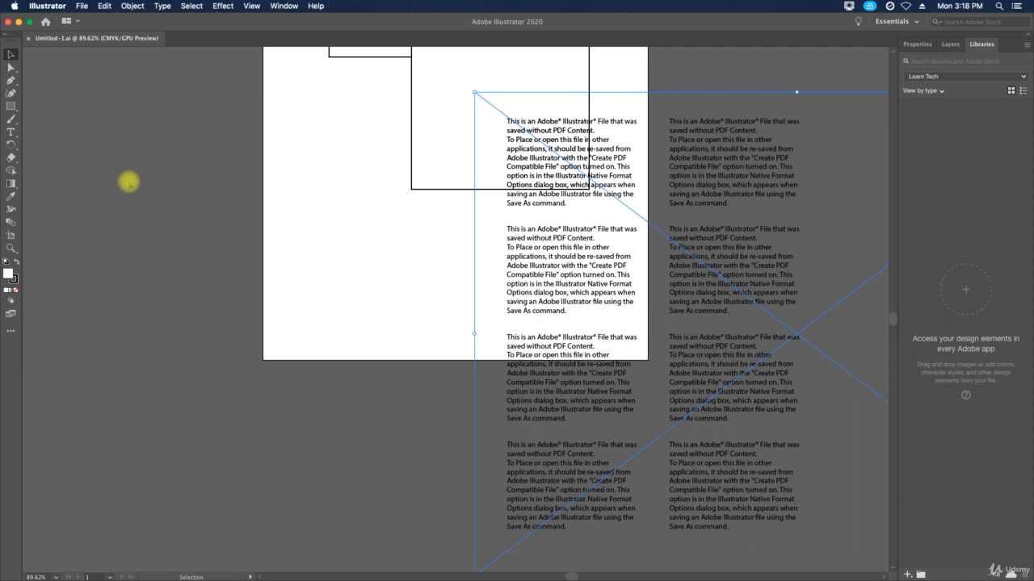
left_click(82, 6)
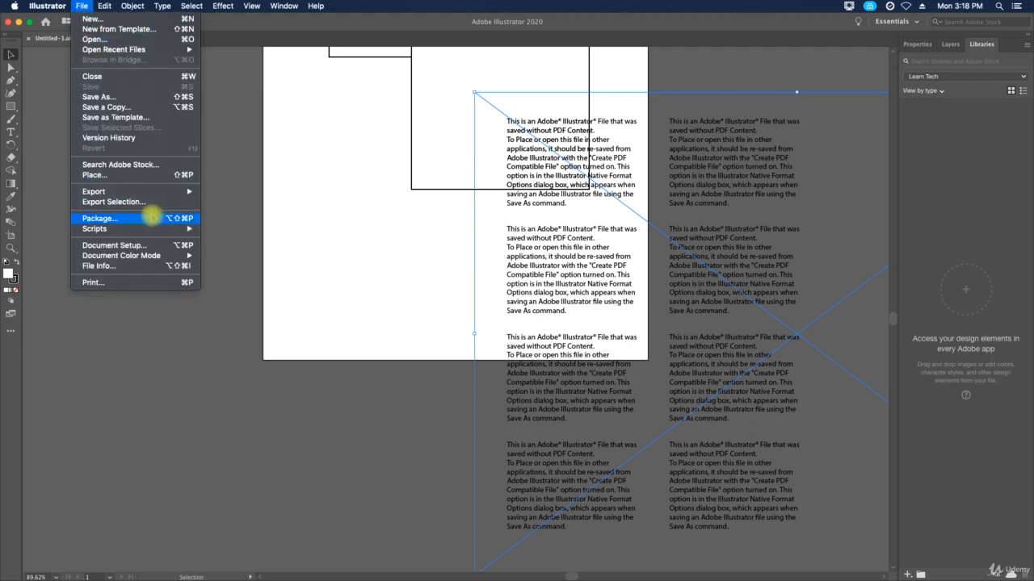
left_click(152, 217)
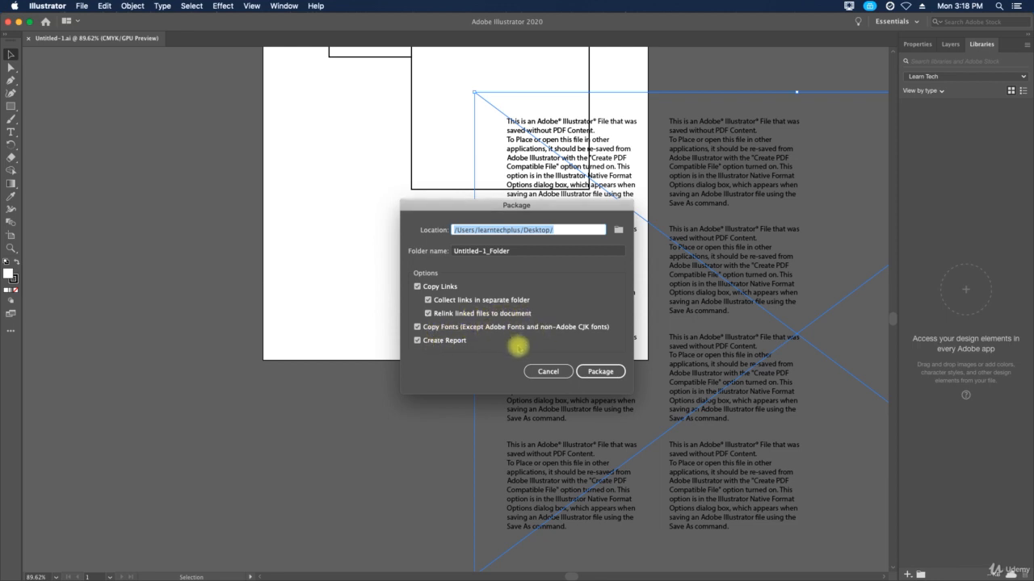
left_click(605, 371)
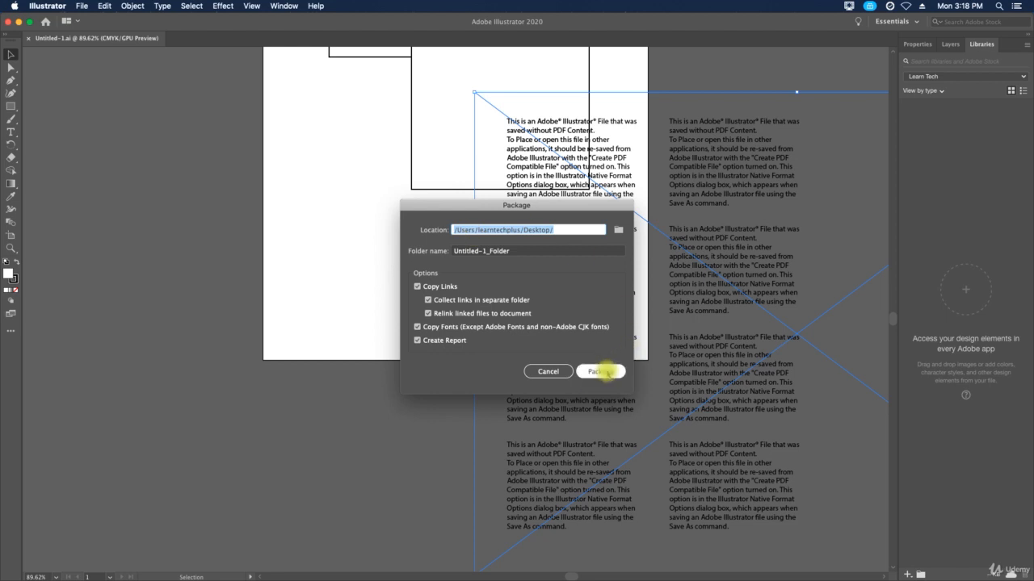
double_click(573, 251)
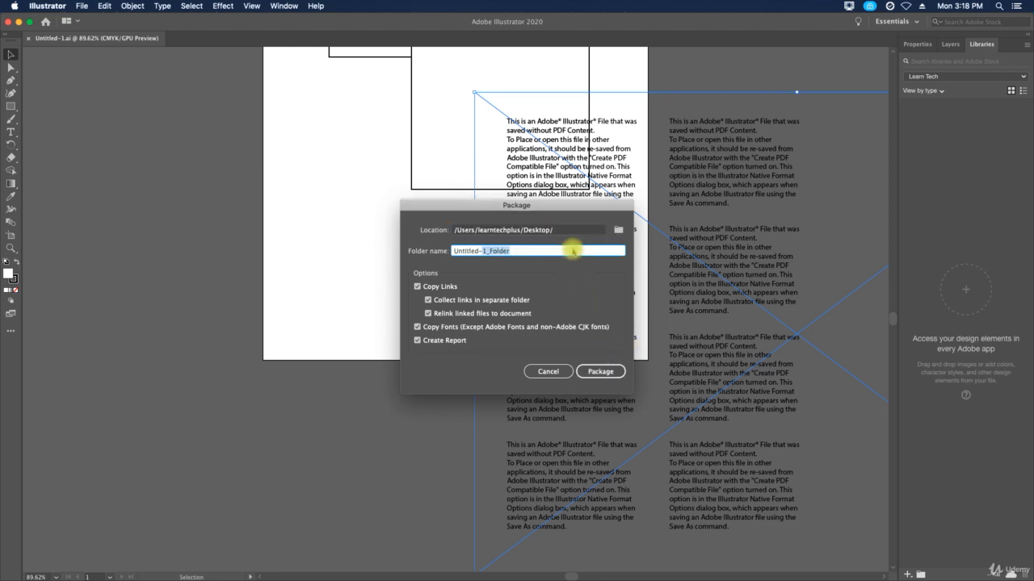
type("Illustrator Project Package")
left_click(600, 372)
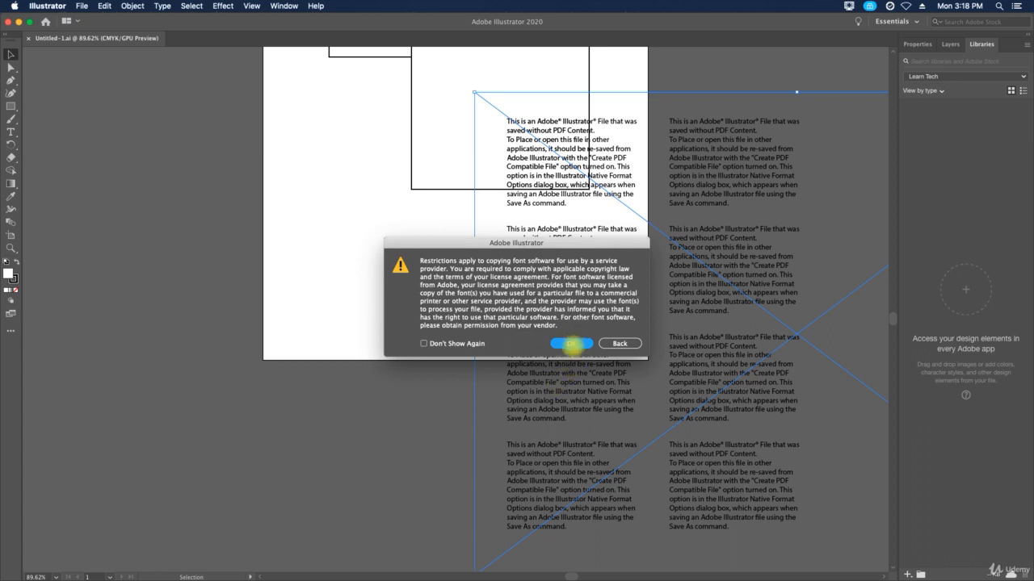
left_click(571, 343)
left_click(568, 316)
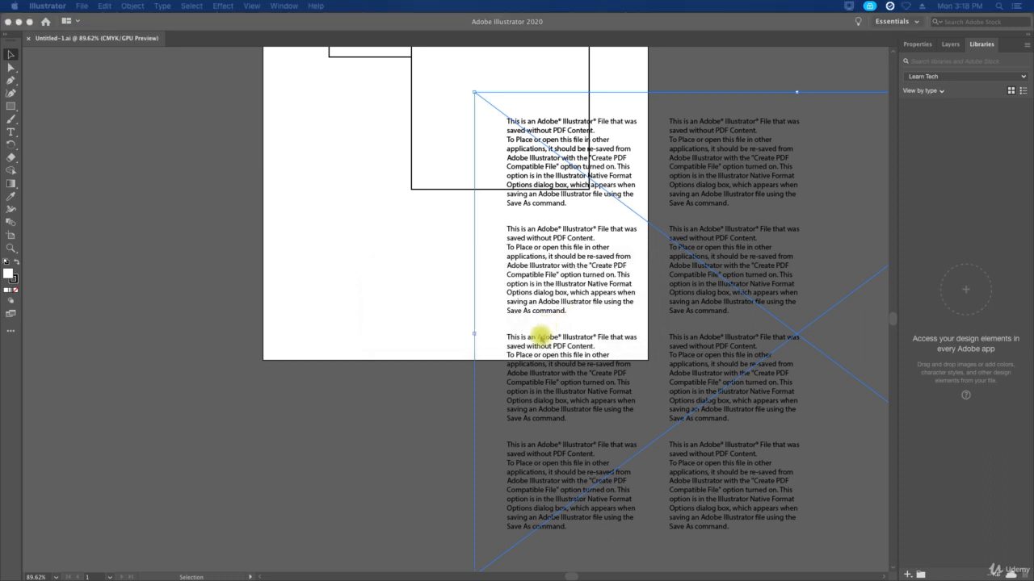
Minimize the document window to check the Illustrator Project Package folder on the Desktop, and restore the window
mouse_move(415, 572)
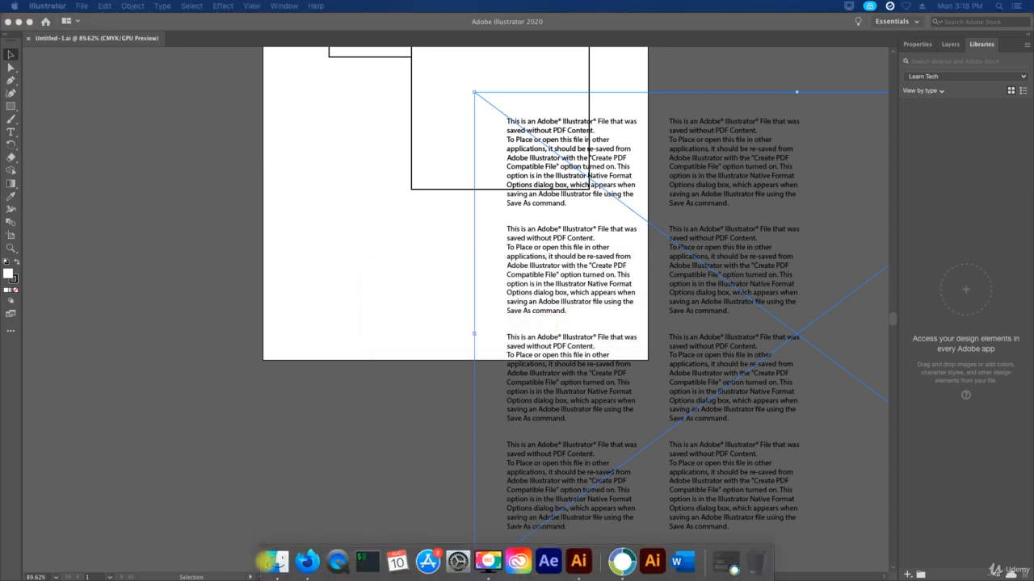
left_click(198, 95)
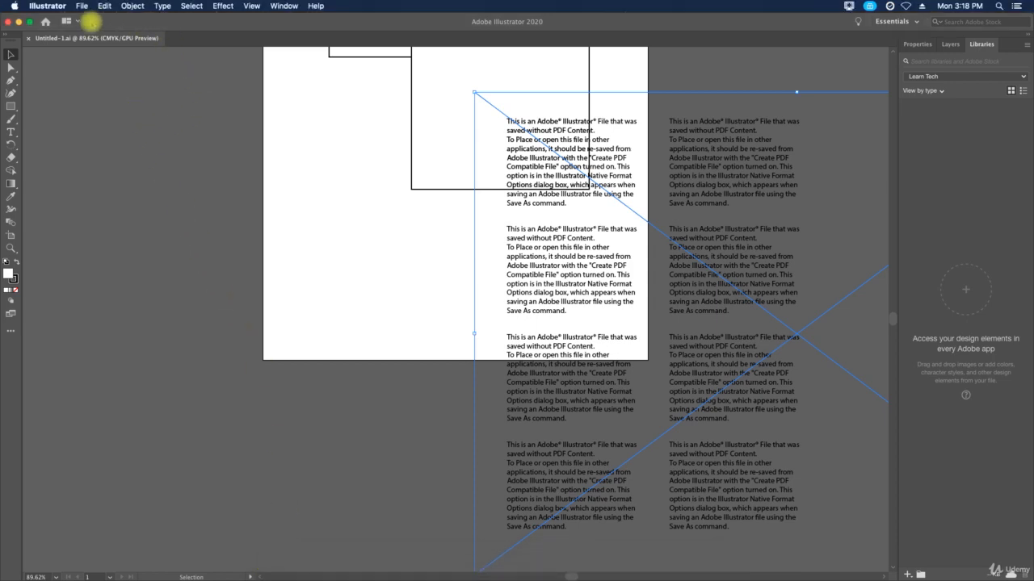
left_click(18, 21)
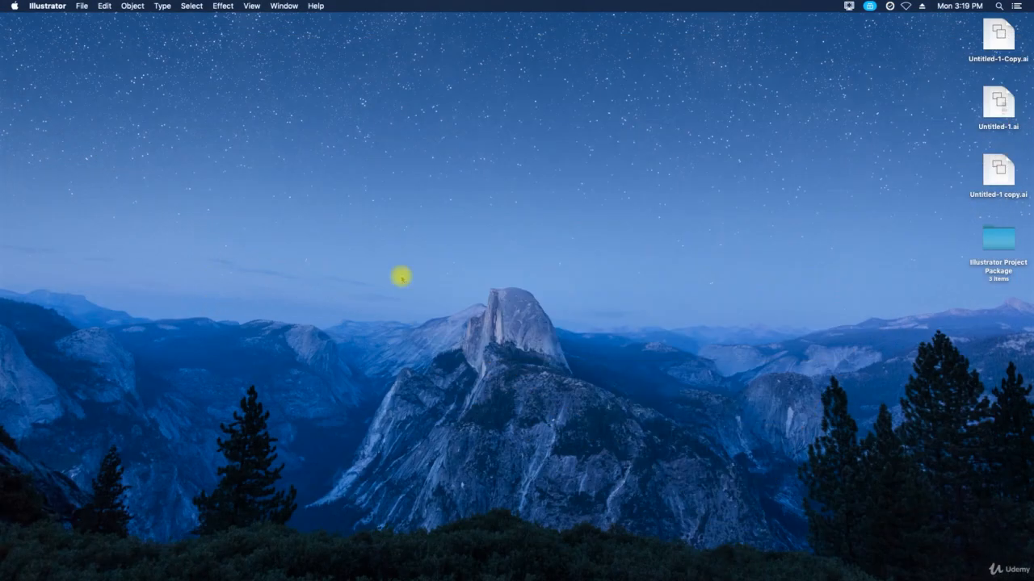
left_click(1000, 244)
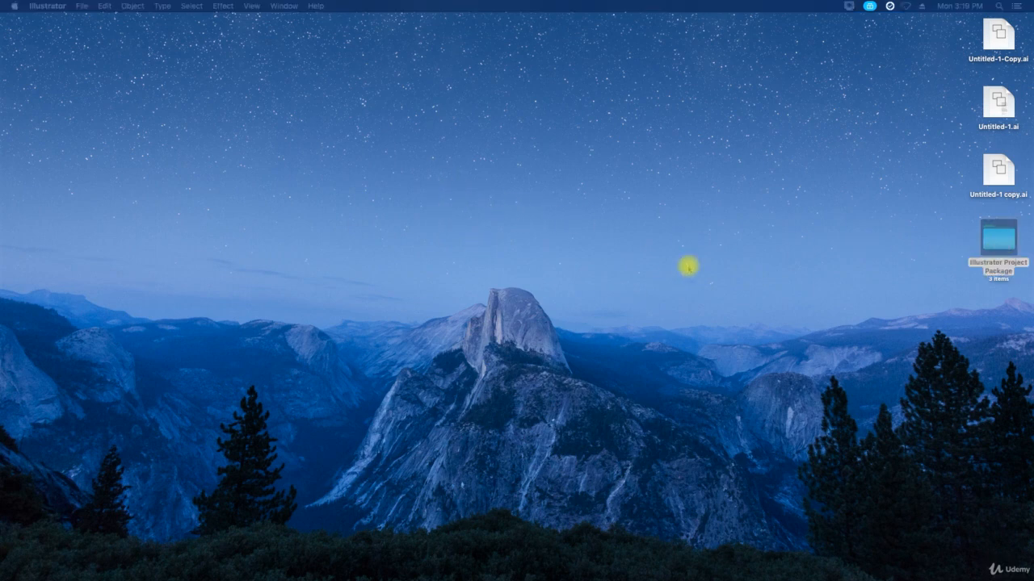
left_click(930, 278)
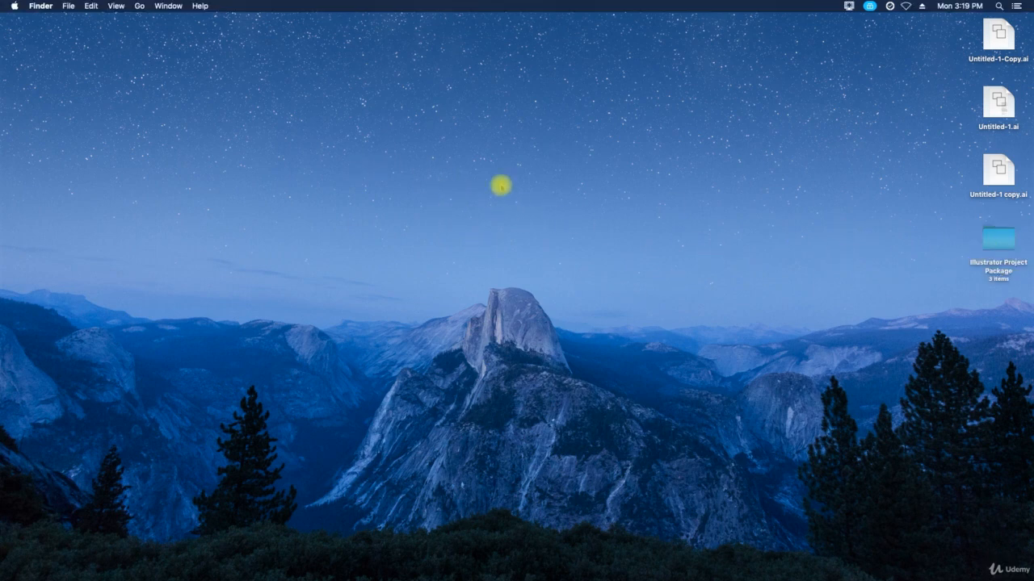
left_click(739, 563)
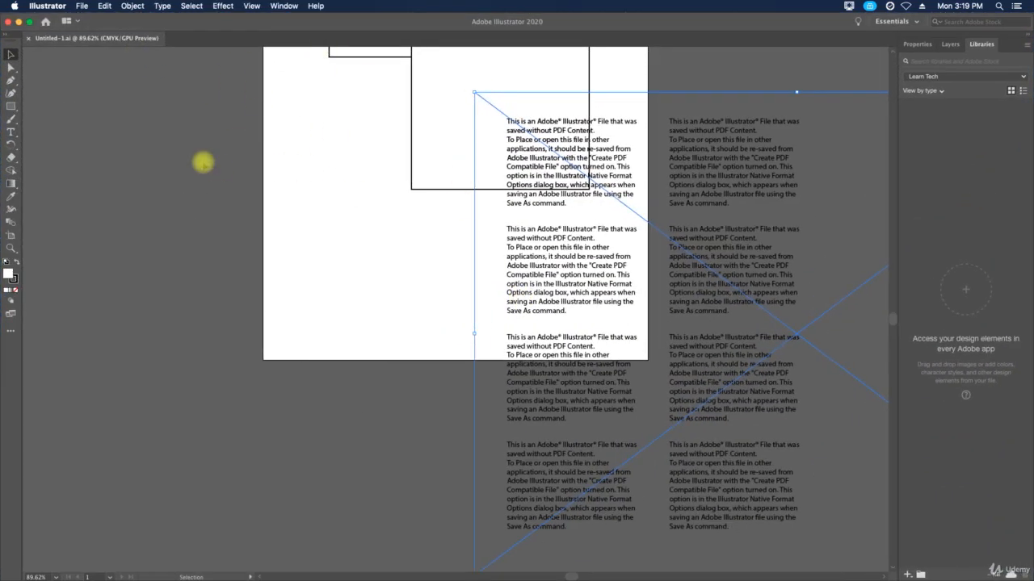
Review the available scripts, then examine the General and Type options in Document Setup, keeping the units in inches
left_click(83, 7)
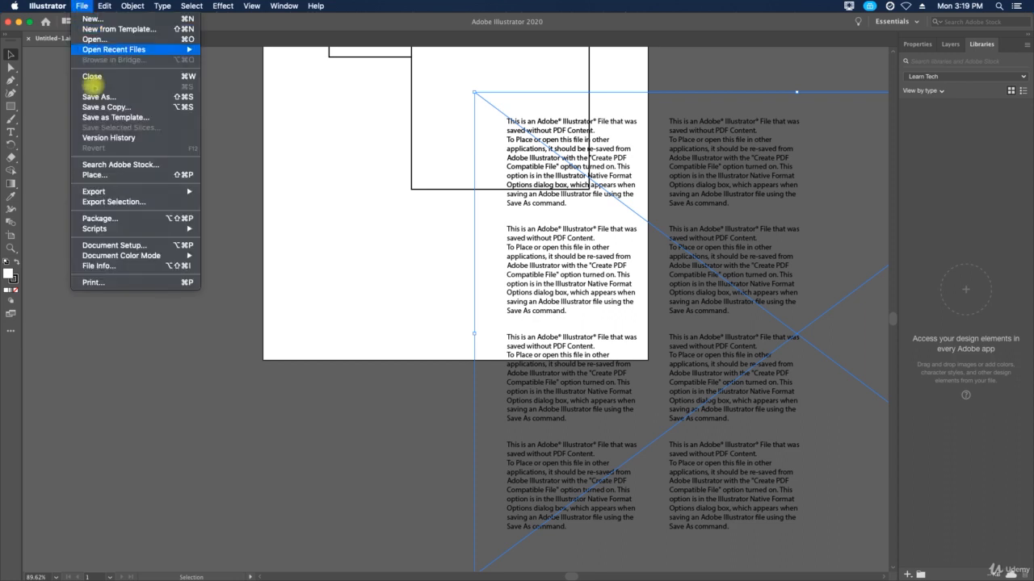
mouse_move(121, 231)
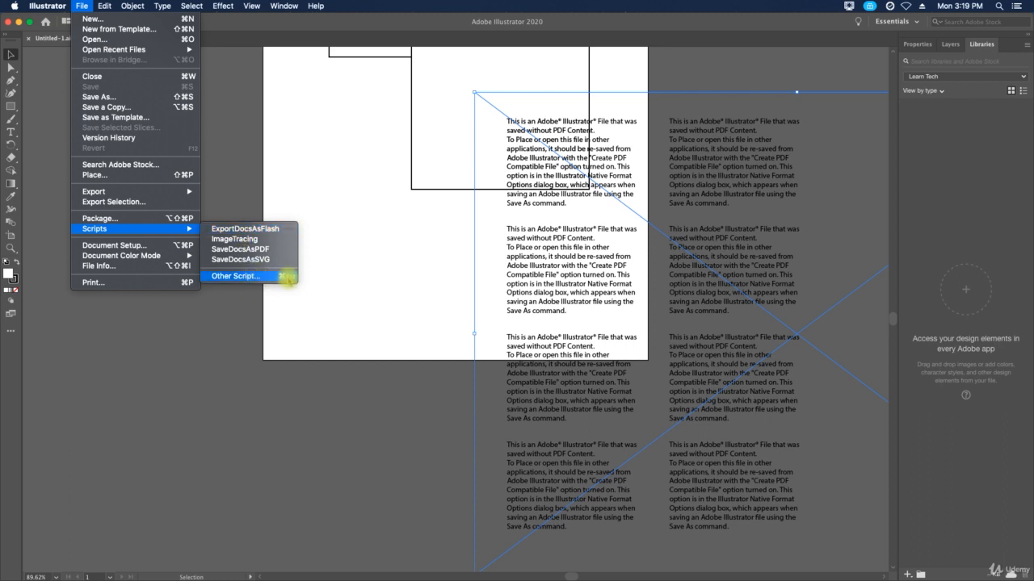
left_click(97, 242)
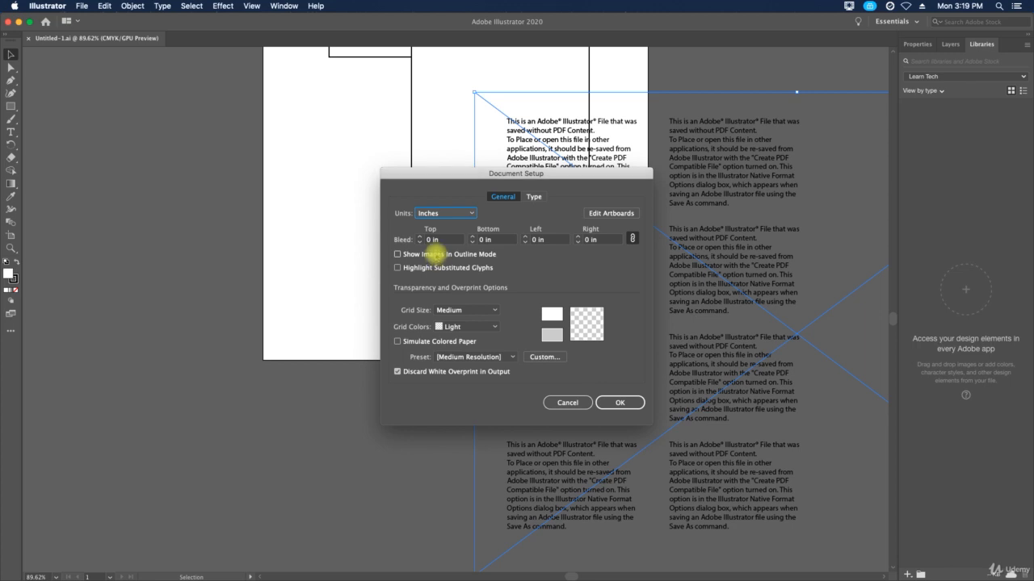
left_click(427, 213)
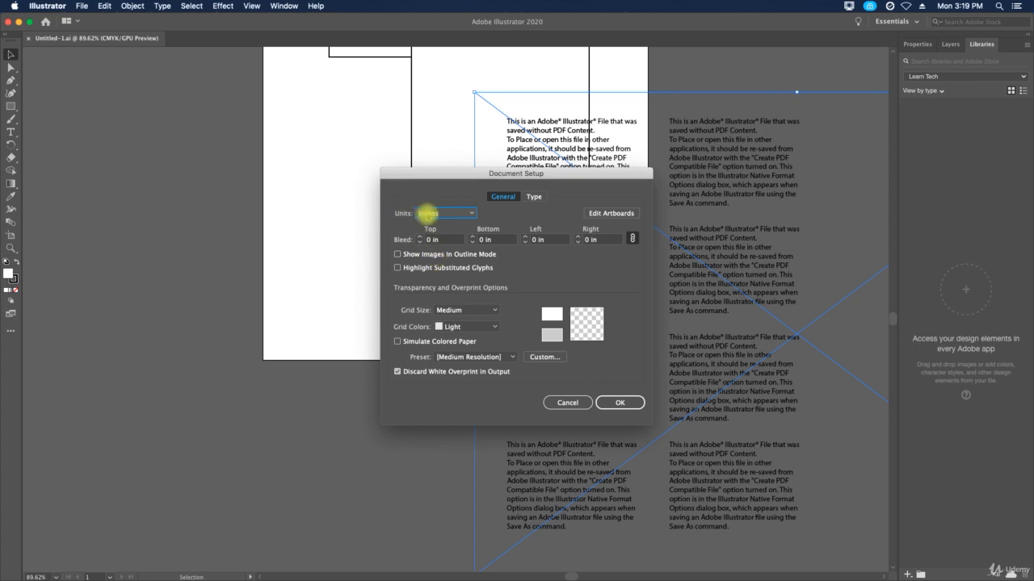
left_click(426, 213)
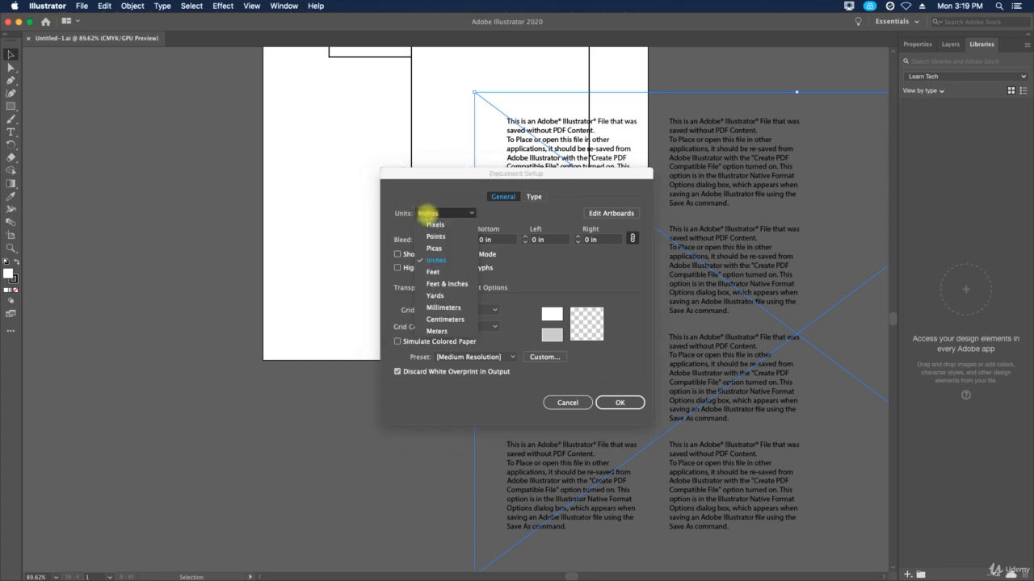
left_click(427, 213)
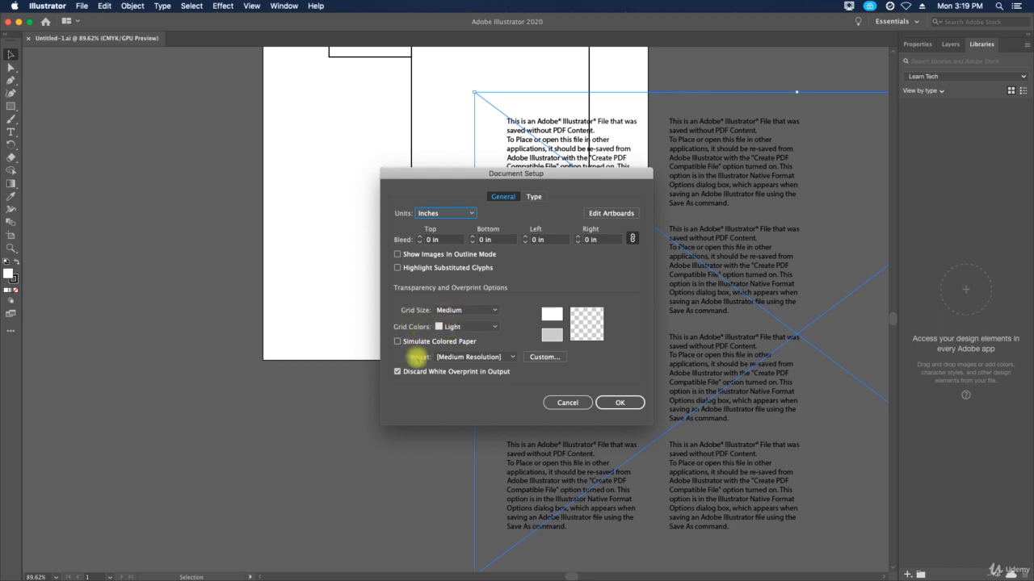
left_click(533, 197)
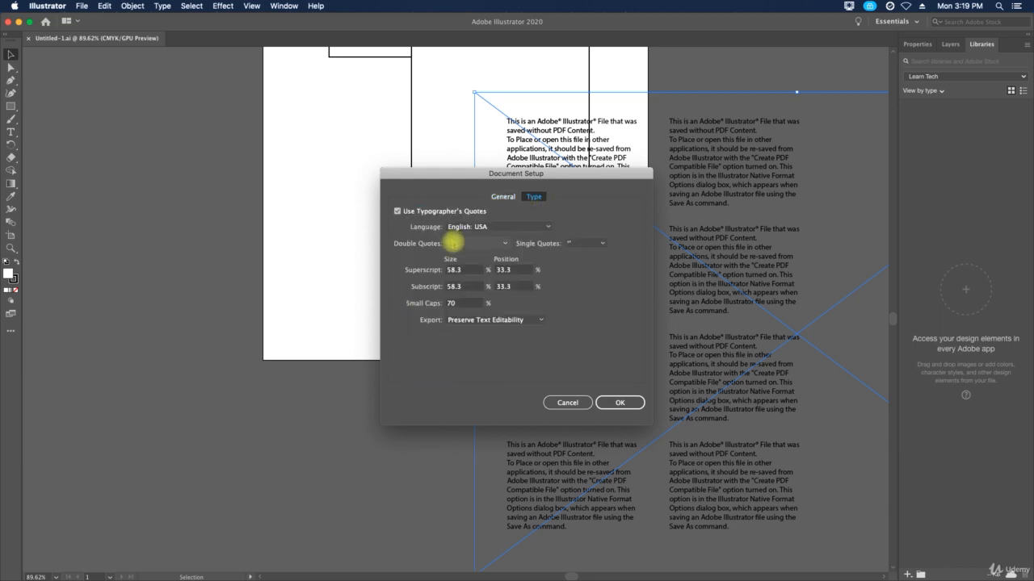
left_click(612, 403)
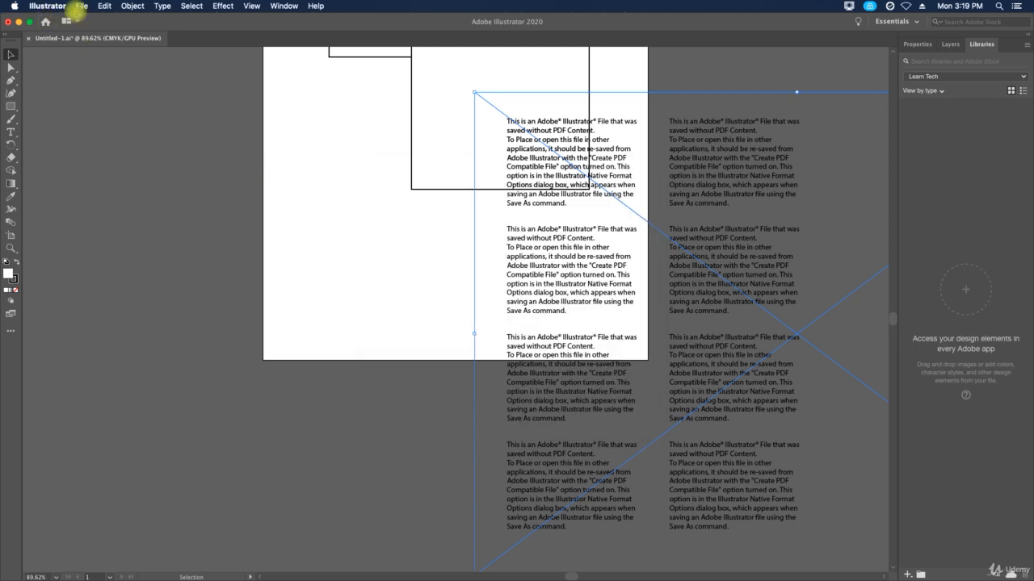
Check the document color mode choices and review the Basic and Camera Data sections of the document's file information
left_click(81, 5)
mouse_move(129, 256)
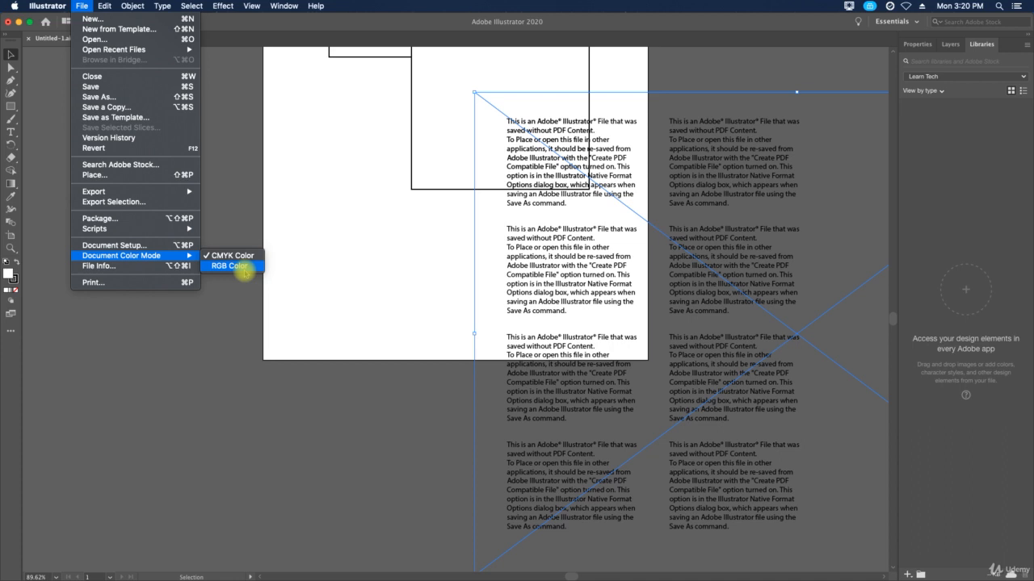
left_click(108, 266)
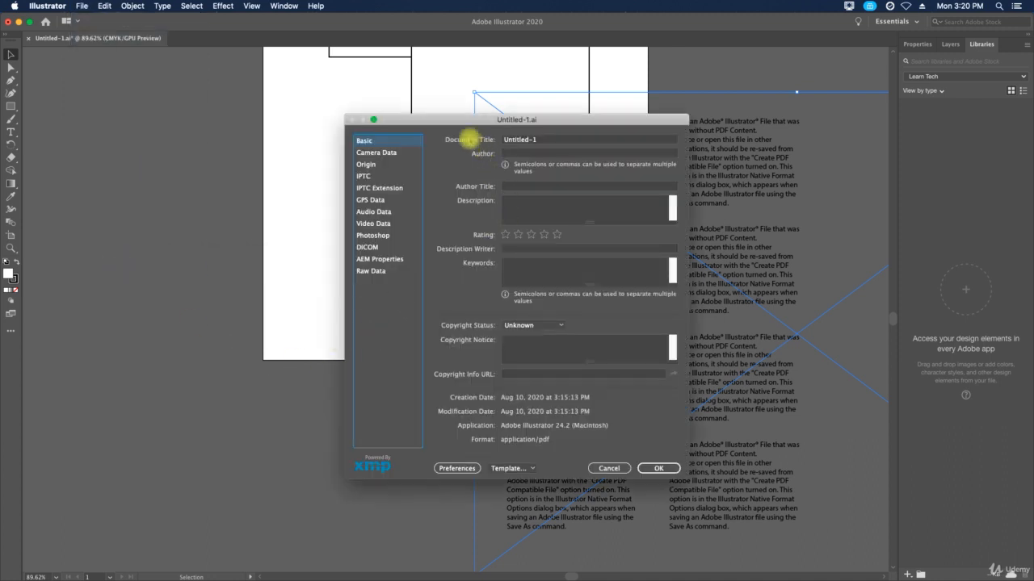
left_click_drag(451, 121, 257, 53)
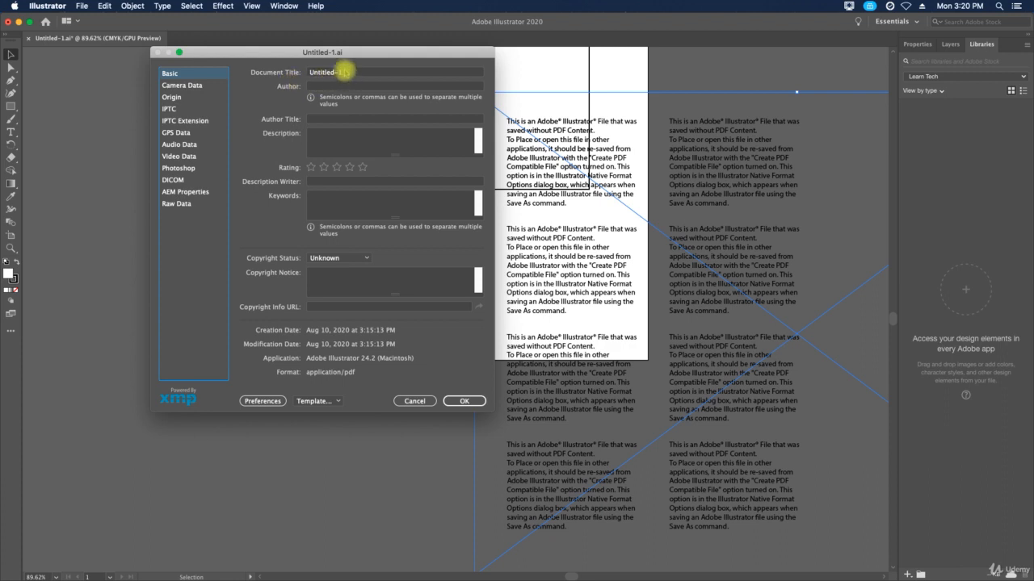
left_click(310, 86)
left_click(349, 118)
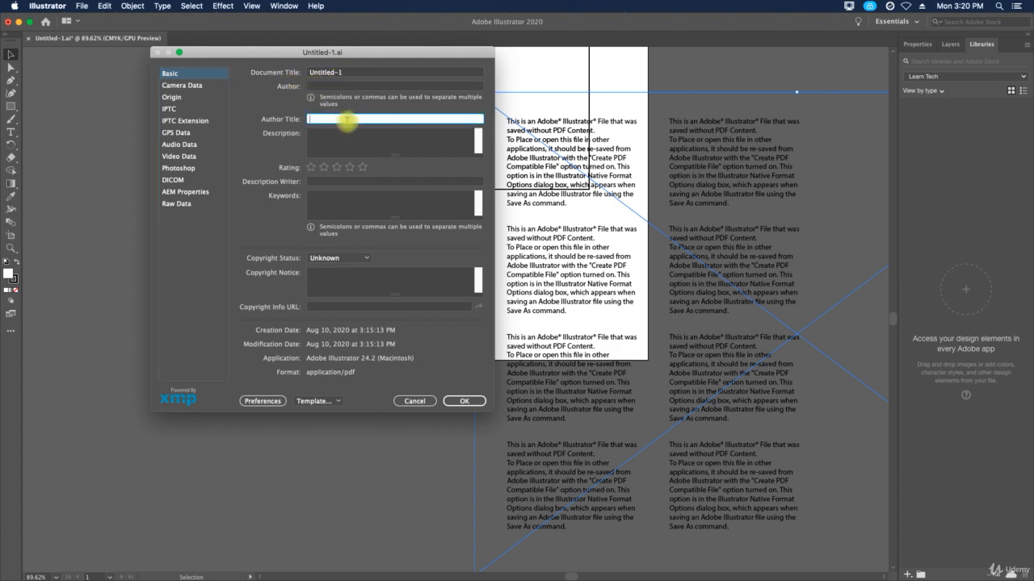
left_click(326, 144)
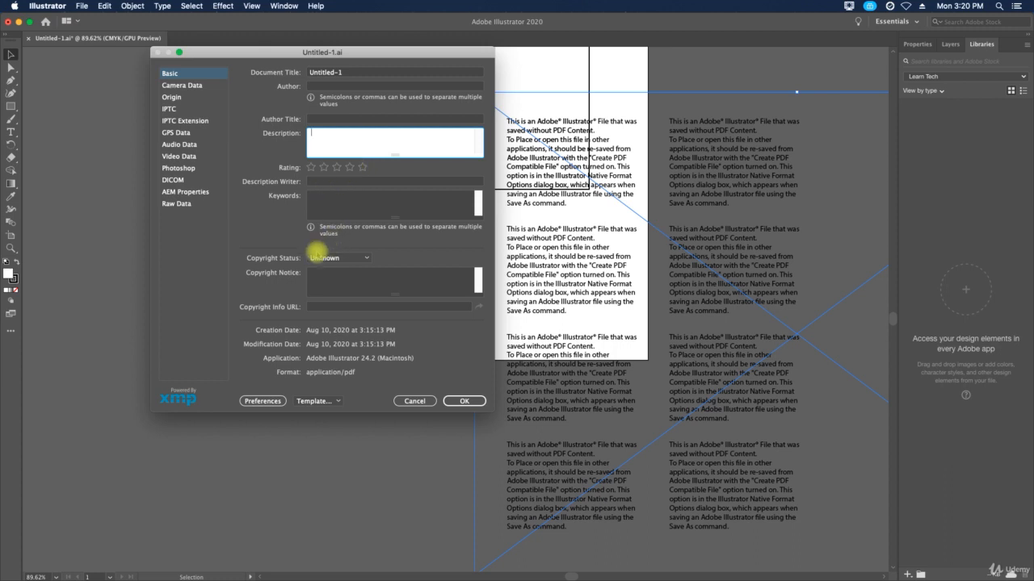
left_click(181, 86)
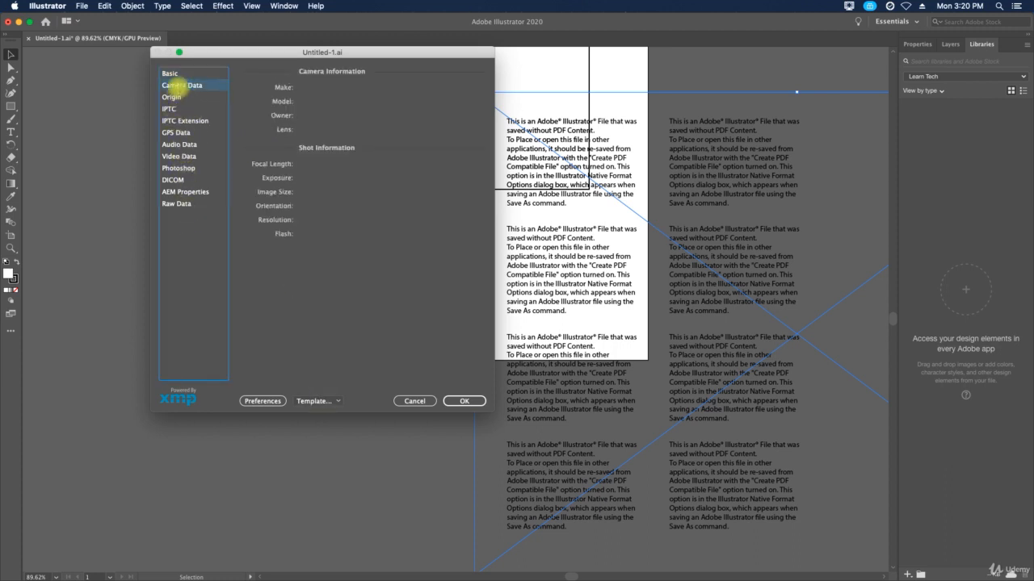
left_click(172, 73)
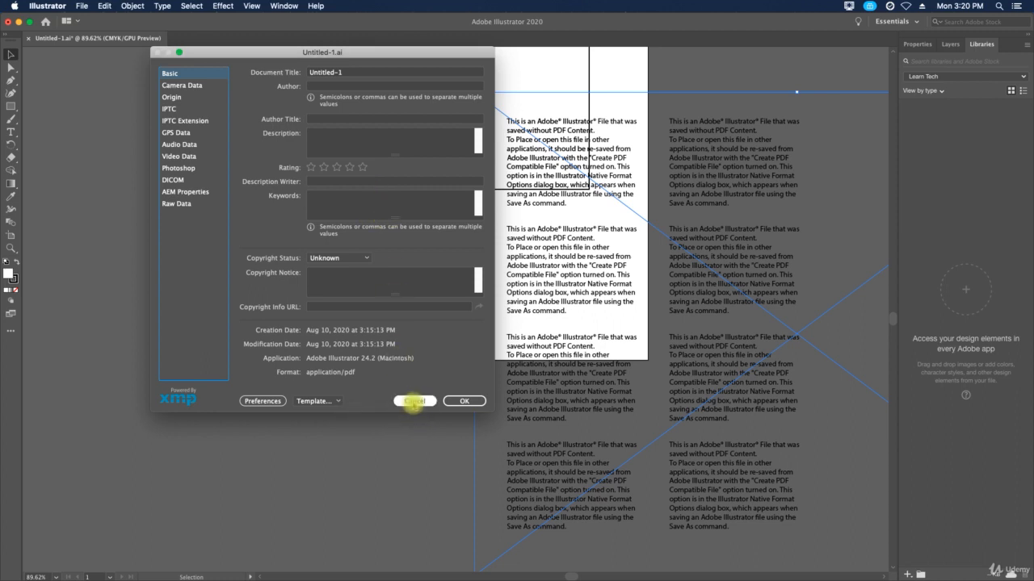
left_click(463, 400)
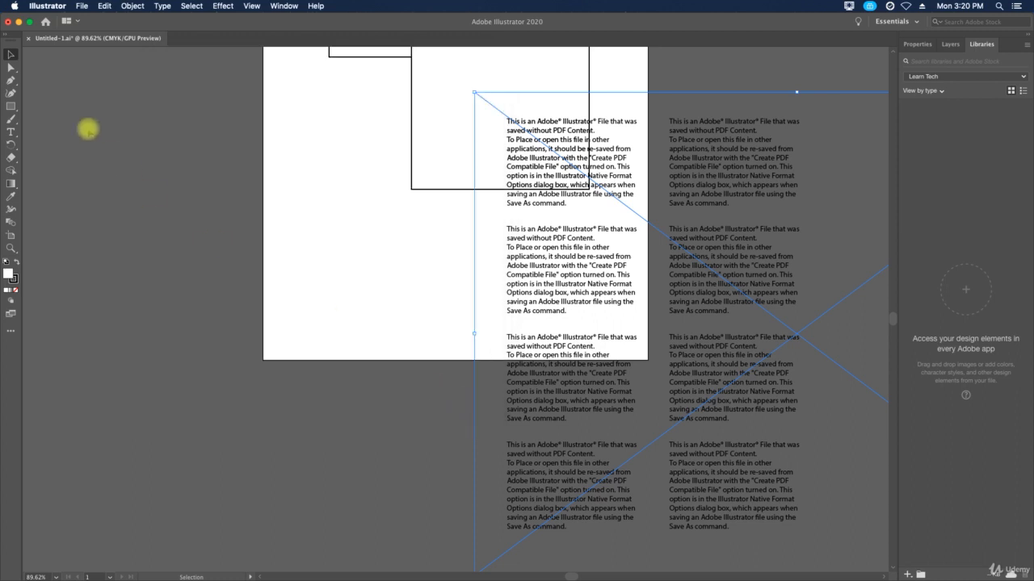
Try Fit to Page print scaling, return it to Do Not Scale, and shift the artwork up and left in the print preview
left_click(81, 6)
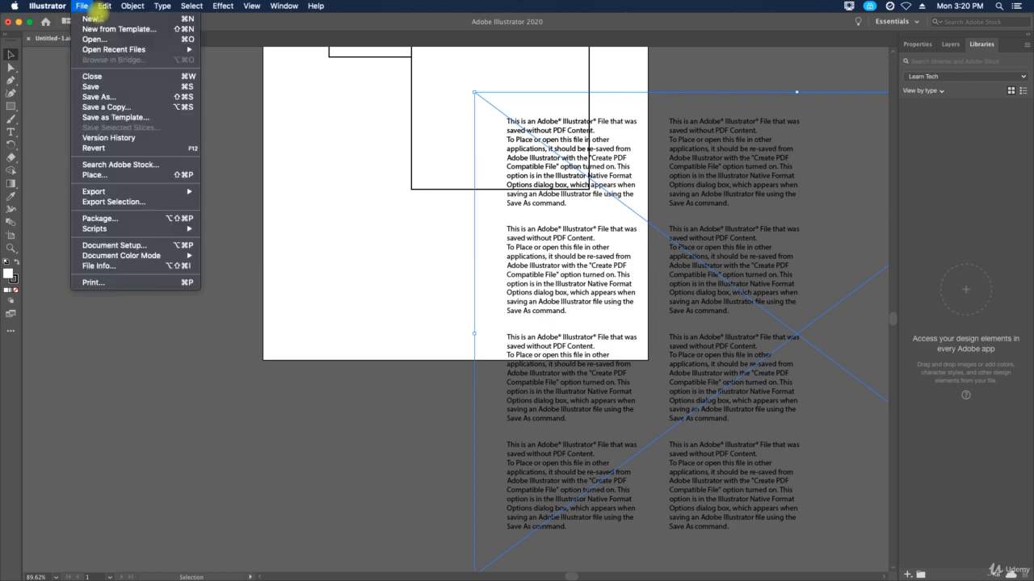
left_click(114, 284)
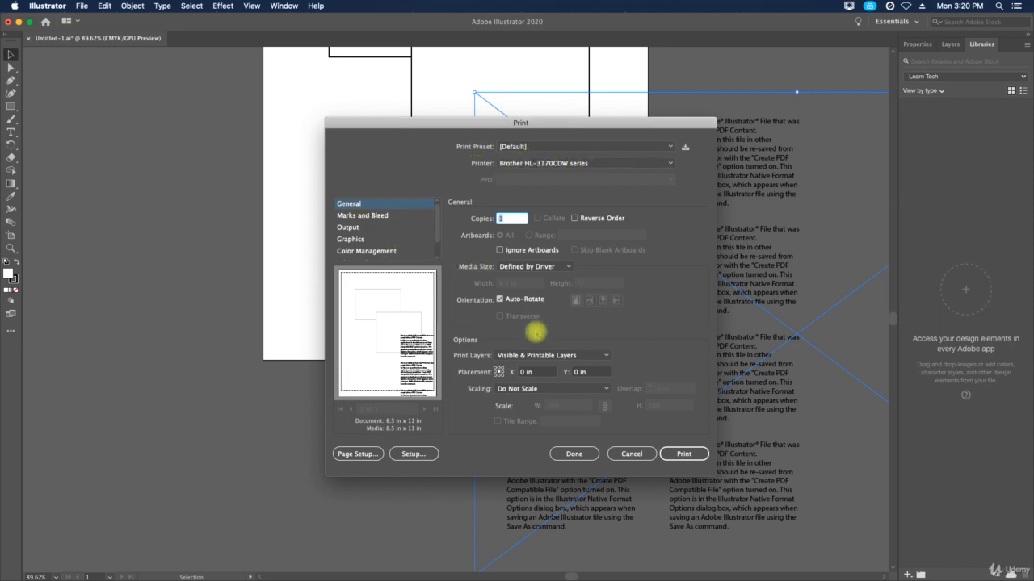
left_click(505, 391)
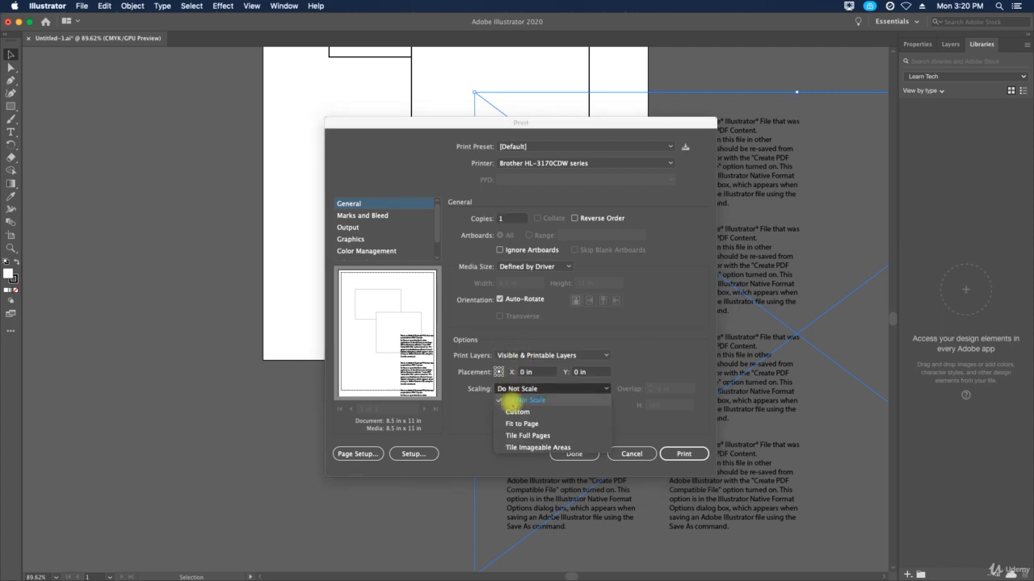
left_click(521, 424)
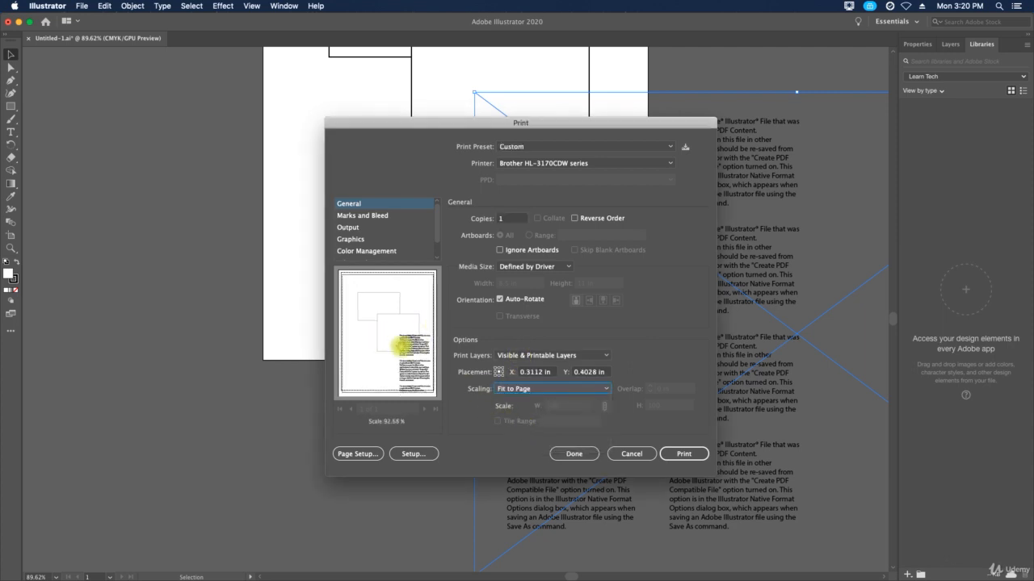
left_click(501, 389)
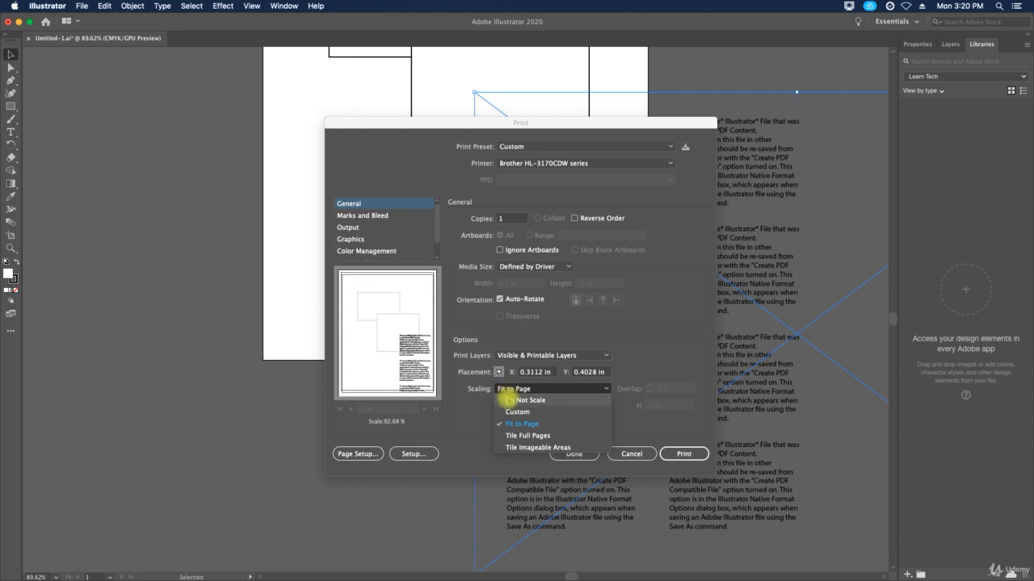
left_click(517, 400)
left_click_drag(374, 327, 371, 326)
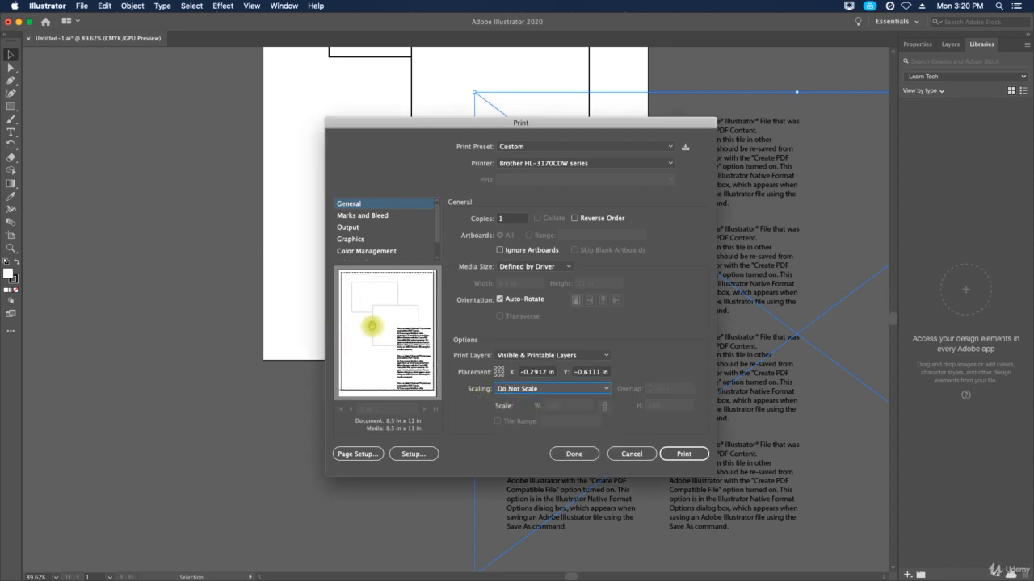
Examine the print options from Marks and Bleed through Summary, return to General, and cancel printing
left_click(381, 215)
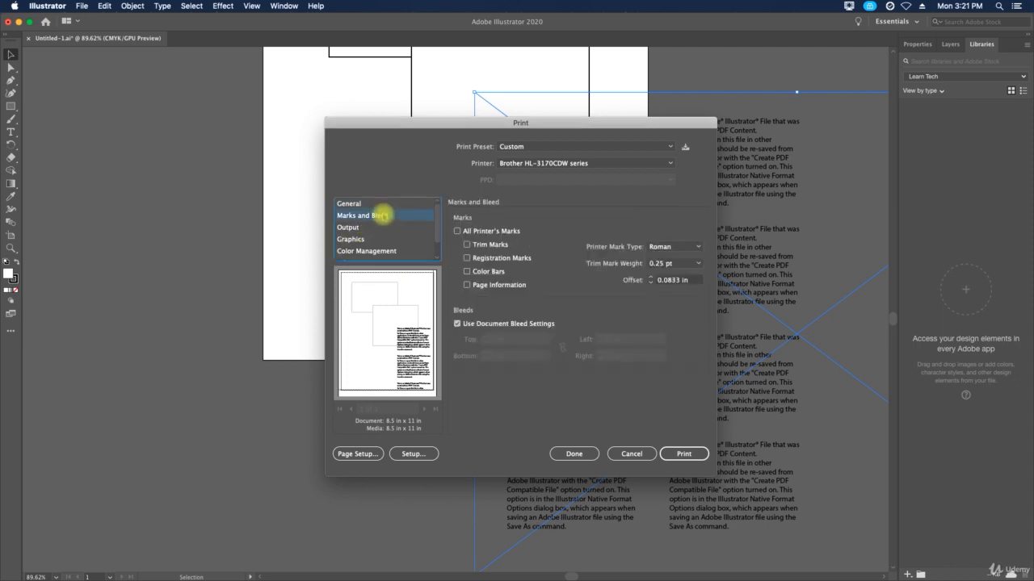
left_click(365, 228)
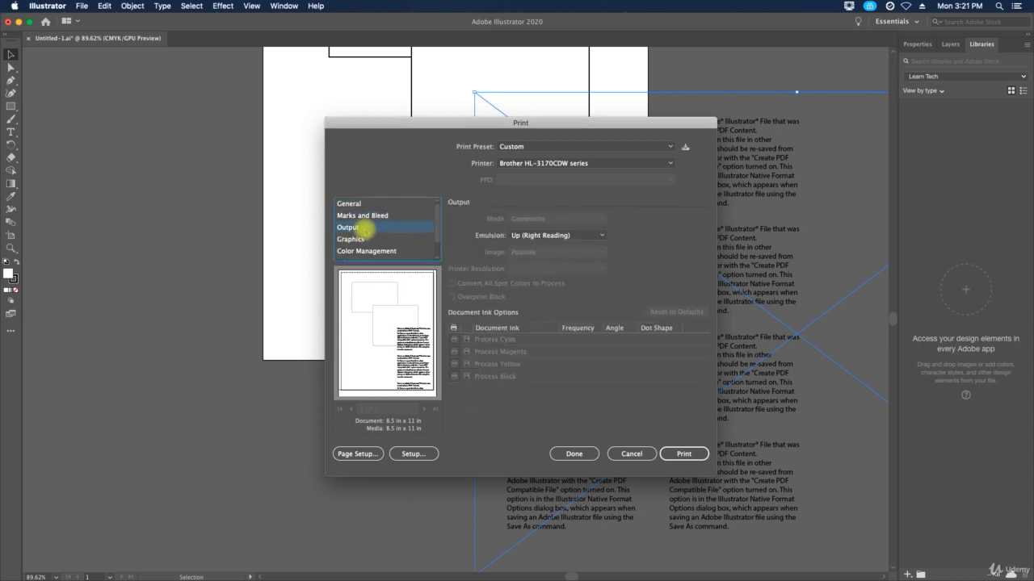
left_click(373, 239)
scroll(386, 238, "down", 1)
left_click(391, 231)
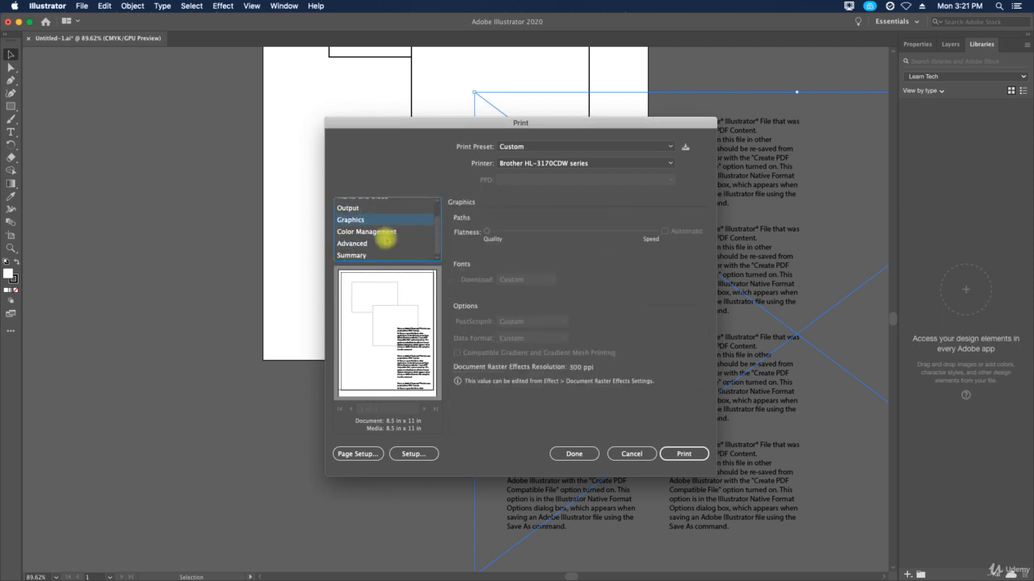
left_click(365, 244)
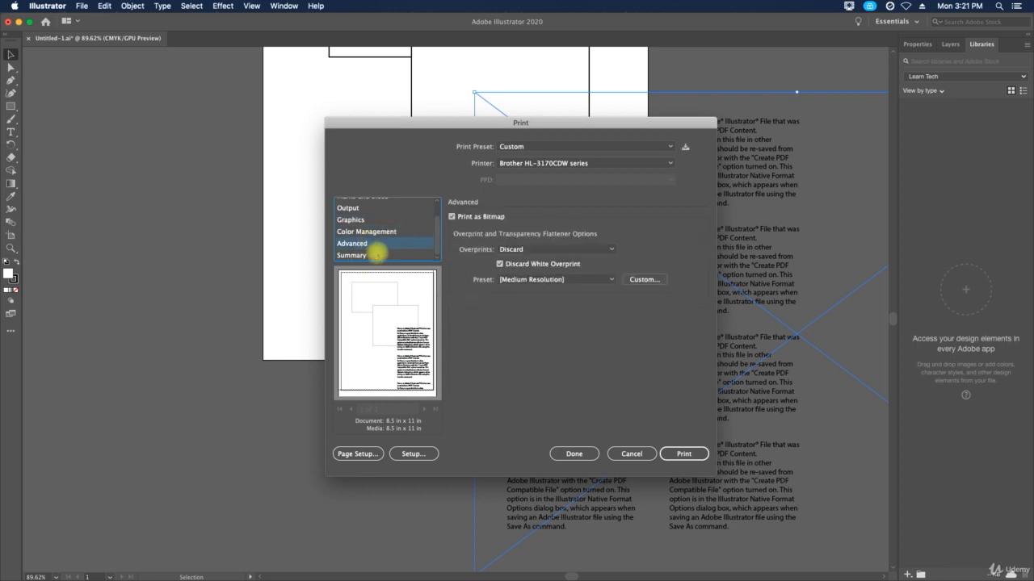
left_click(377, 255)
scroll(517, 315, "down", 5)
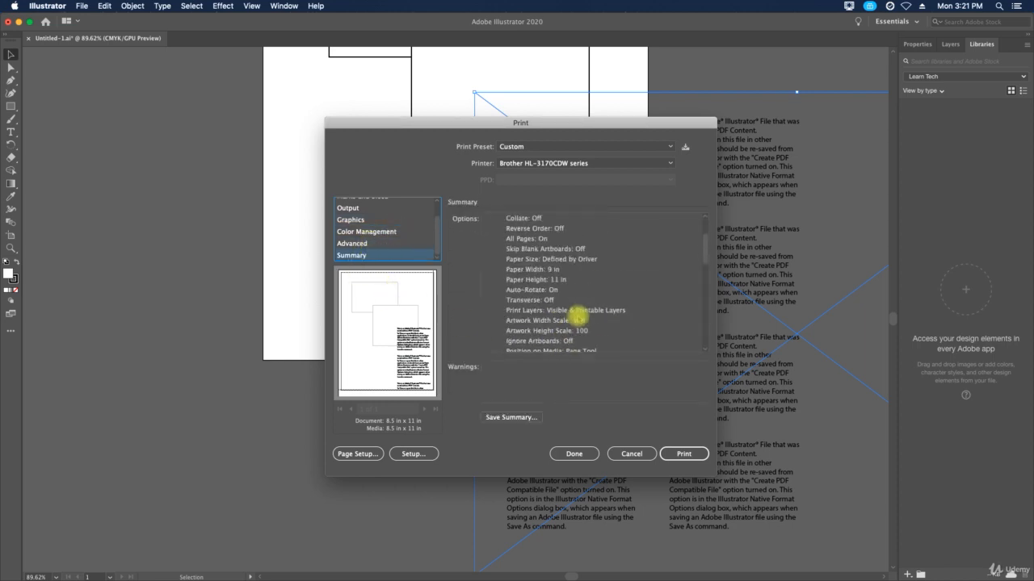
scroll(604, 314, "up", 5)
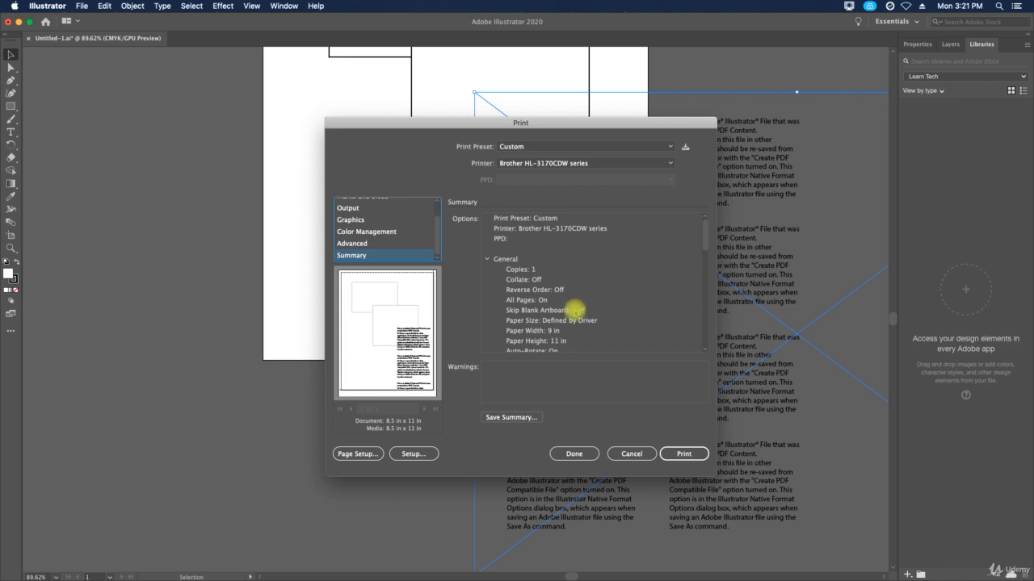
scroll(412, 231, "up", 2)
left_click(398, 213)
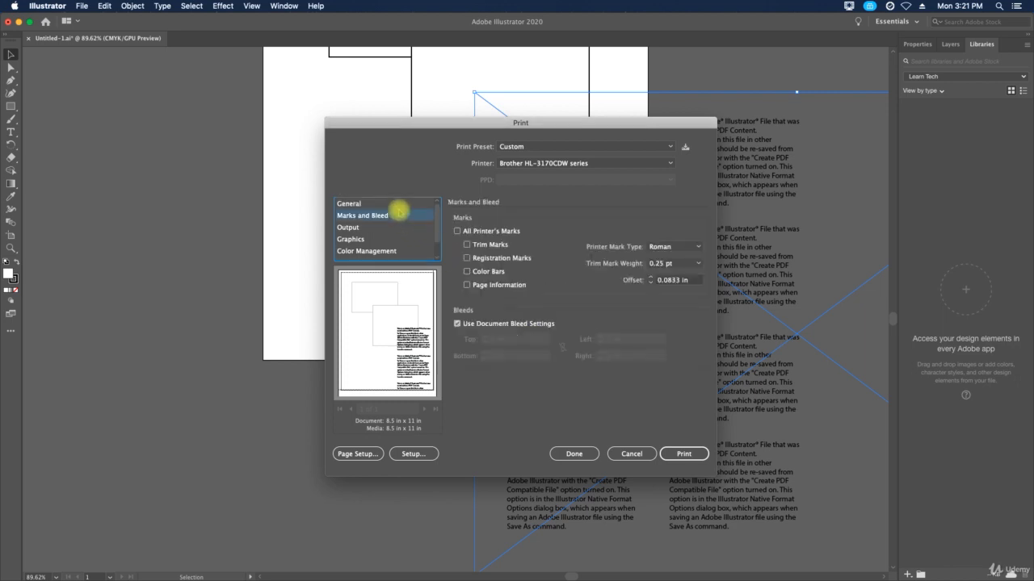
left_click(398, 206)
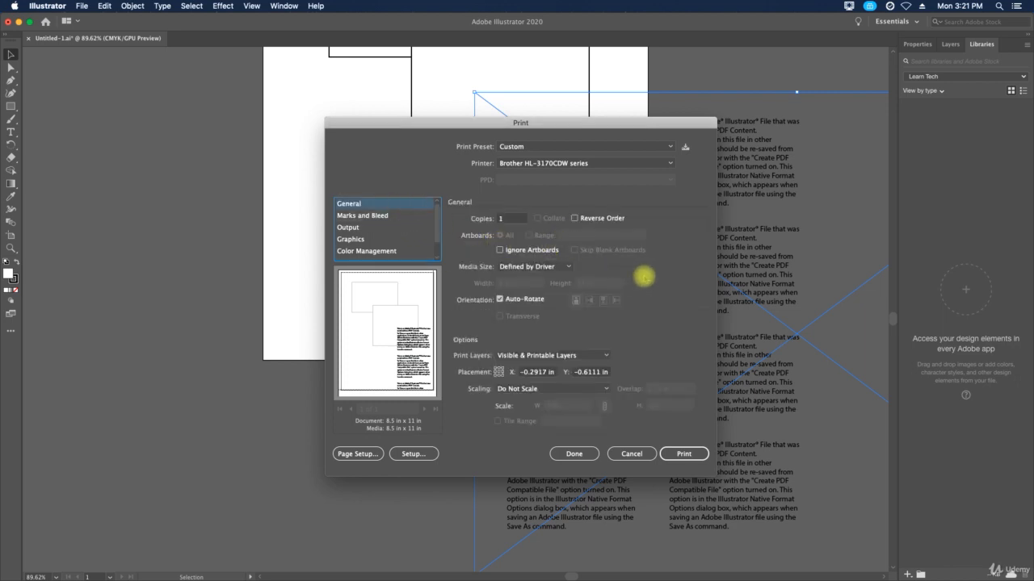
left_click(629, 453)
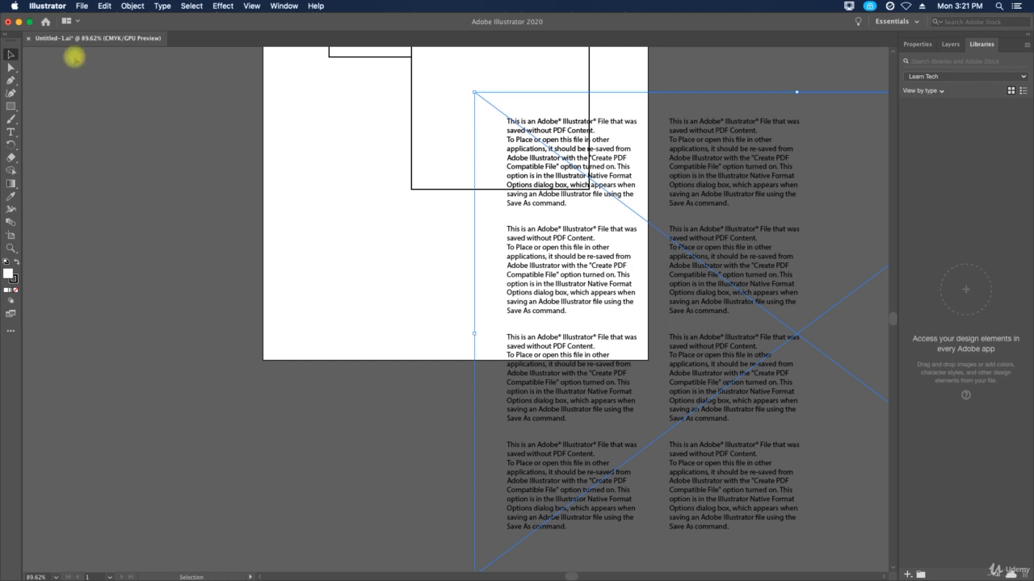
Save the changes to the Untitled-1.ai document
left_click(81, 6)
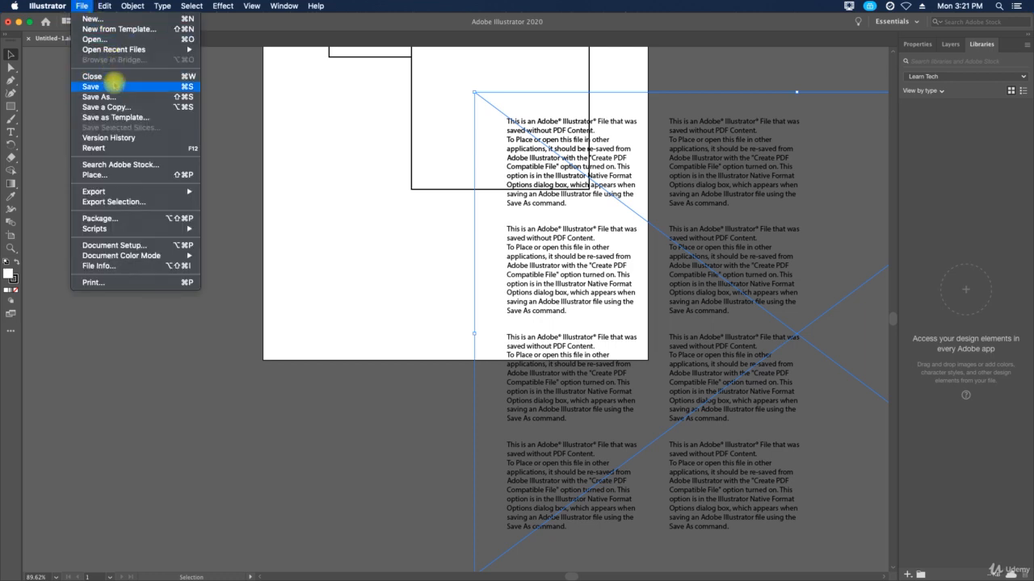
left_click(140, 173)
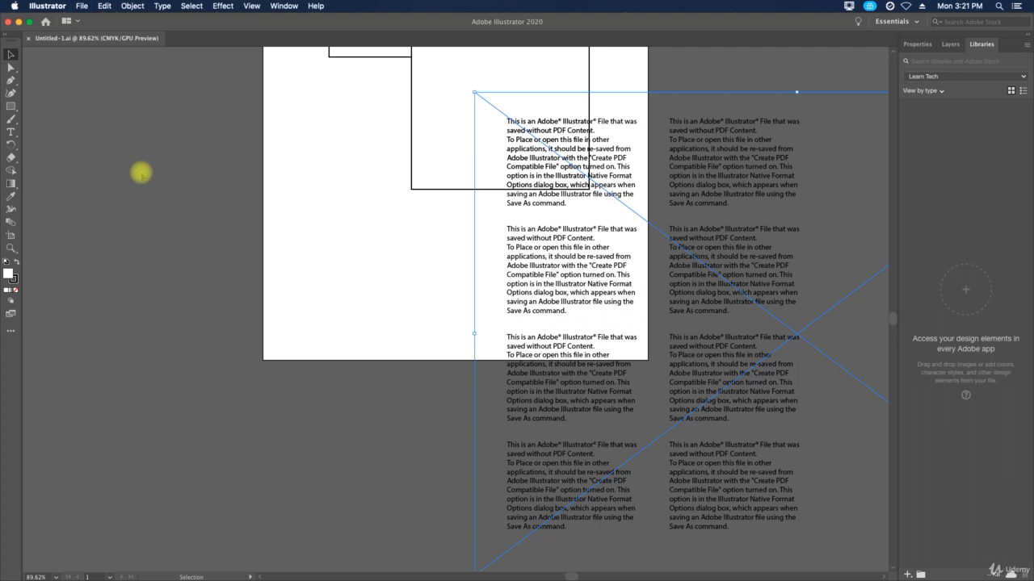